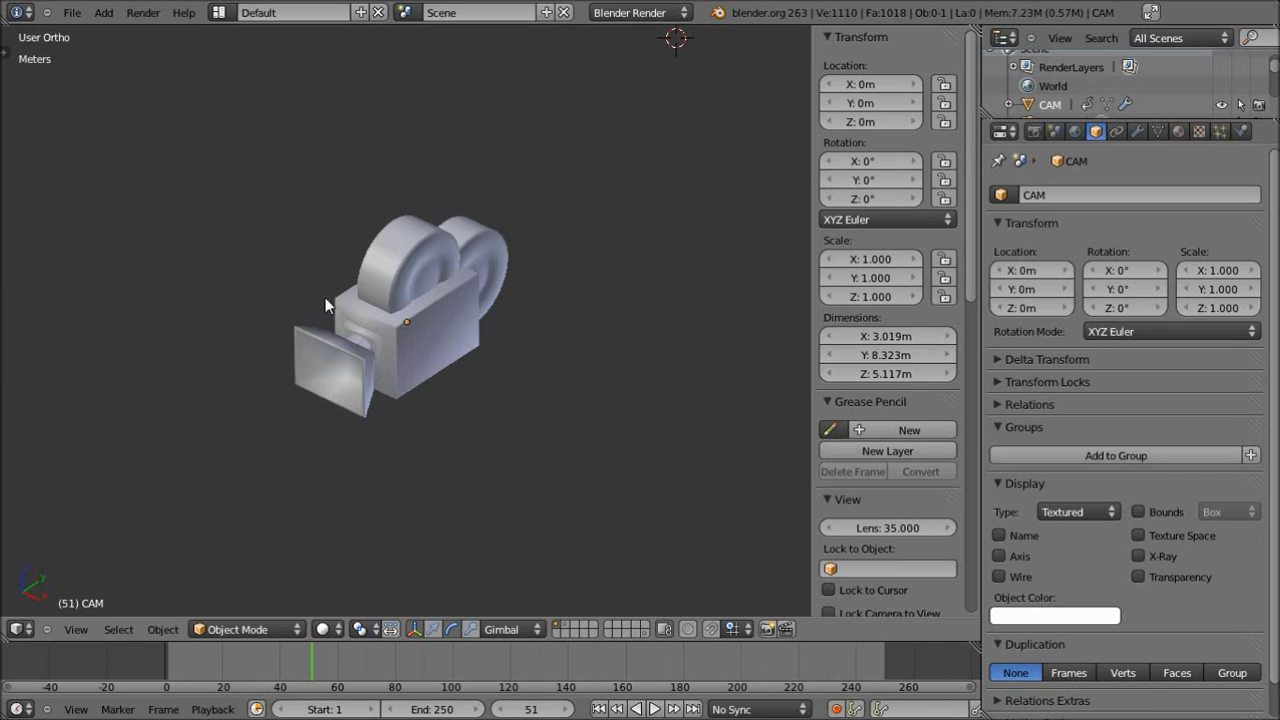
# - Select the CAM camera model sitting at the origin in the viewport
pyautogui.rightClick(420, 354)
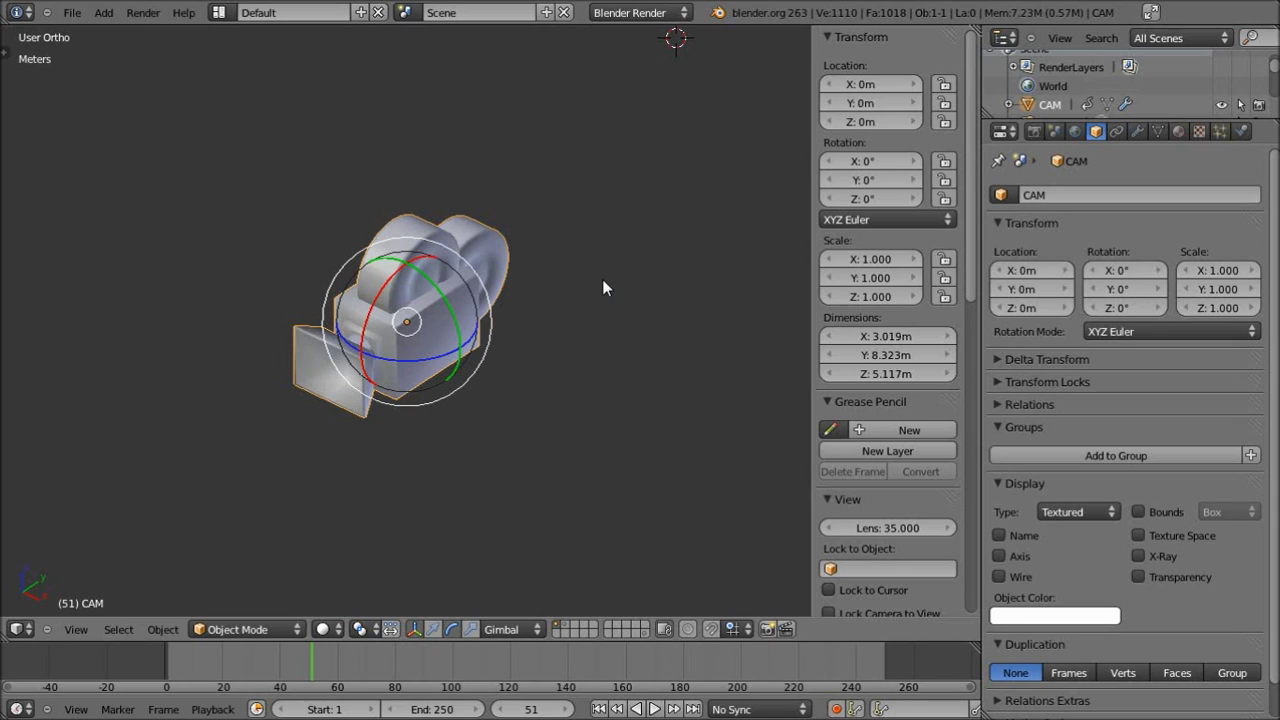
# - Browse the Rotation Mode list (Euler orders, Axis Angle, Quaternion) and keep XYZ Euler
pyautogui.click(902, 219)
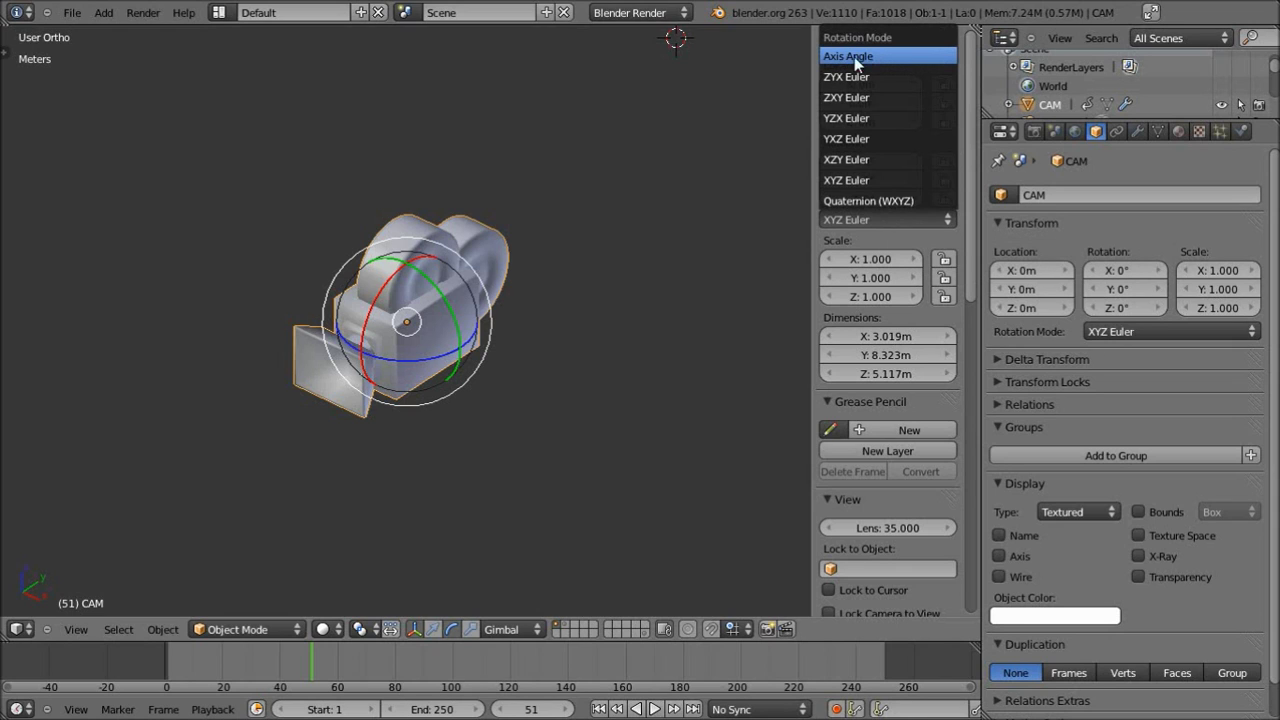
pyautogui.click(855, 220)
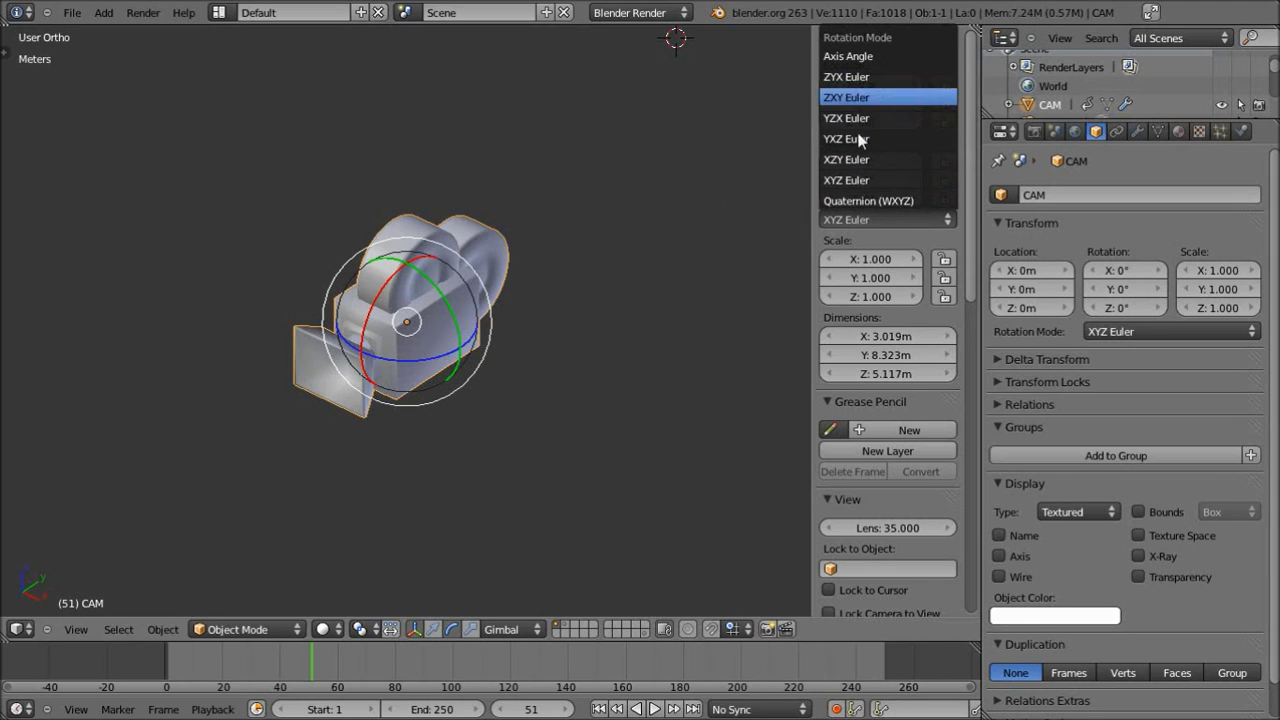
pyautogui.click(832, 220)
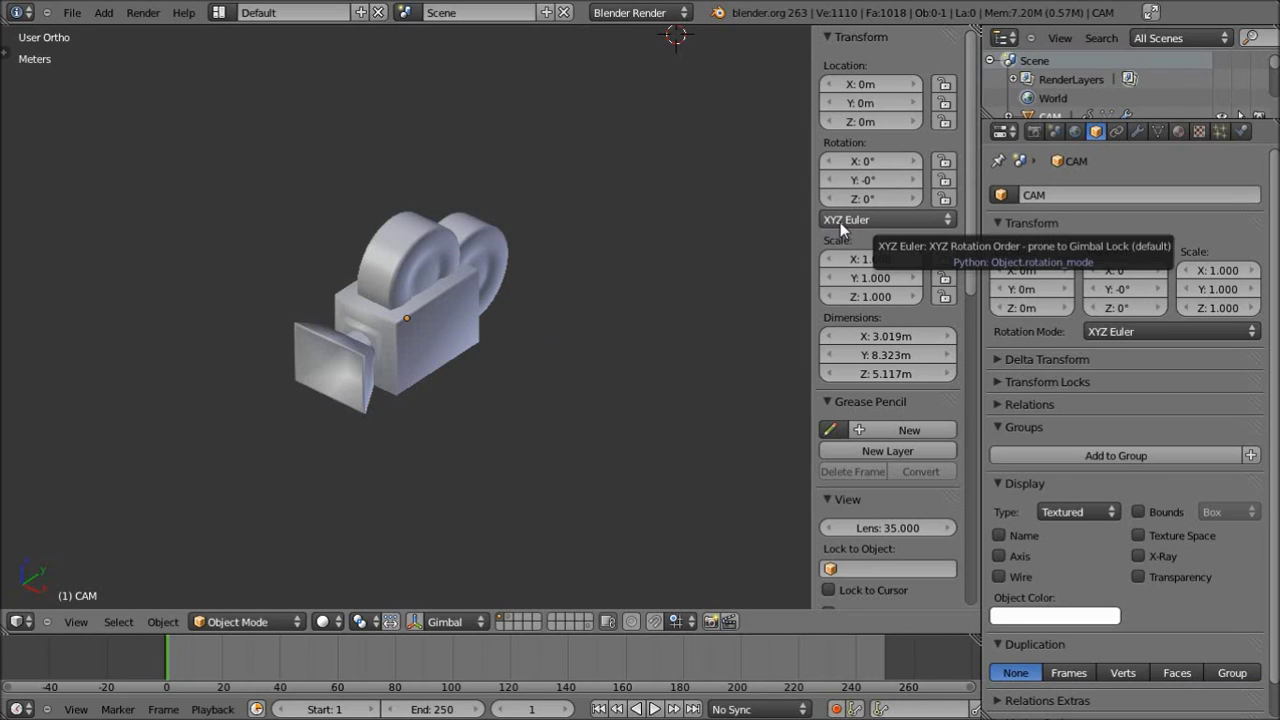
# - Rotate CAM to X -18.783°, Y 1.912°, Z -19.808° using the N-panel rotation fields
pyautogui.click(940, 224)
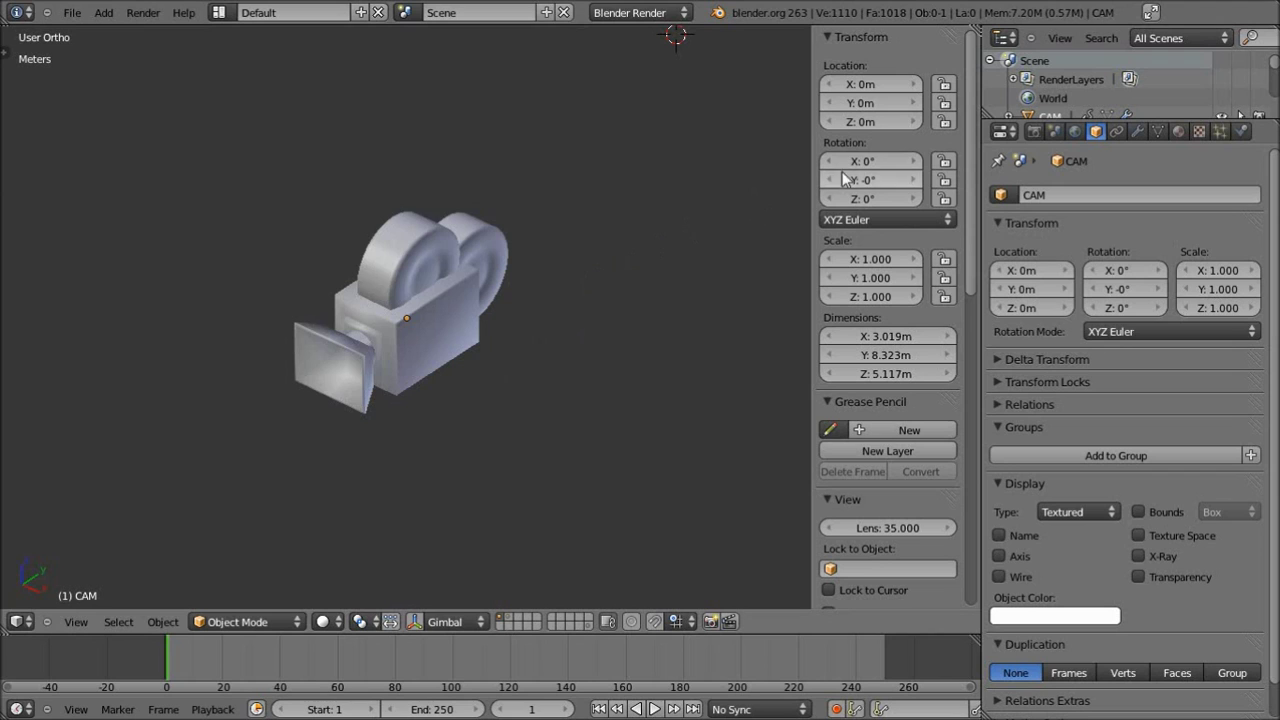
pyautogui.moveTo(856, 162); pyautogui.dragTo(856, 164)
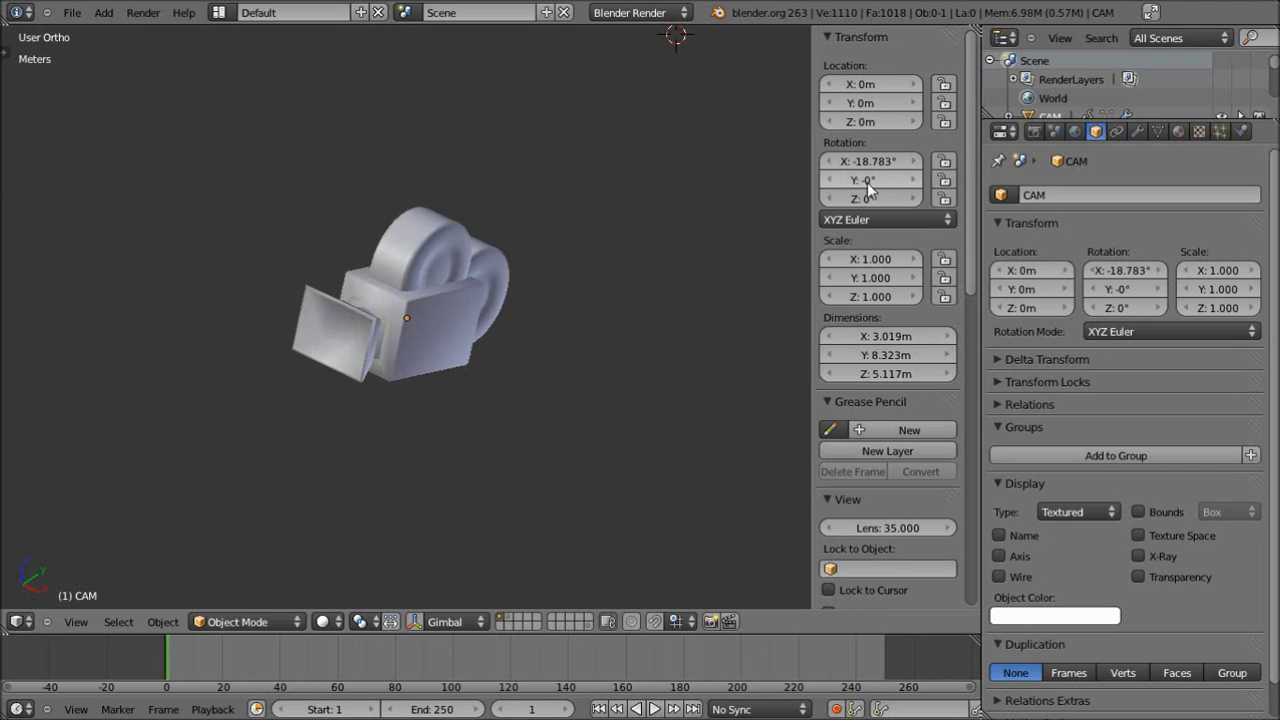
pyautogui.moveTo(866, 188)
pyautogui.mouseDown()
pyautogui.moveTo(900, 188)
pyautogui.moveTo(850, 199)
pyautogui.moveTo(880, 199)
pyautogui.moveTo(862, 199)
pyautogui.mouseUp()
# - Turn on the transform manipulator, spin the camera on X and Y, then clear rotation with Alt+R
pyautogui.rightClick(528, 301)
pyautogui.click(414, 621)
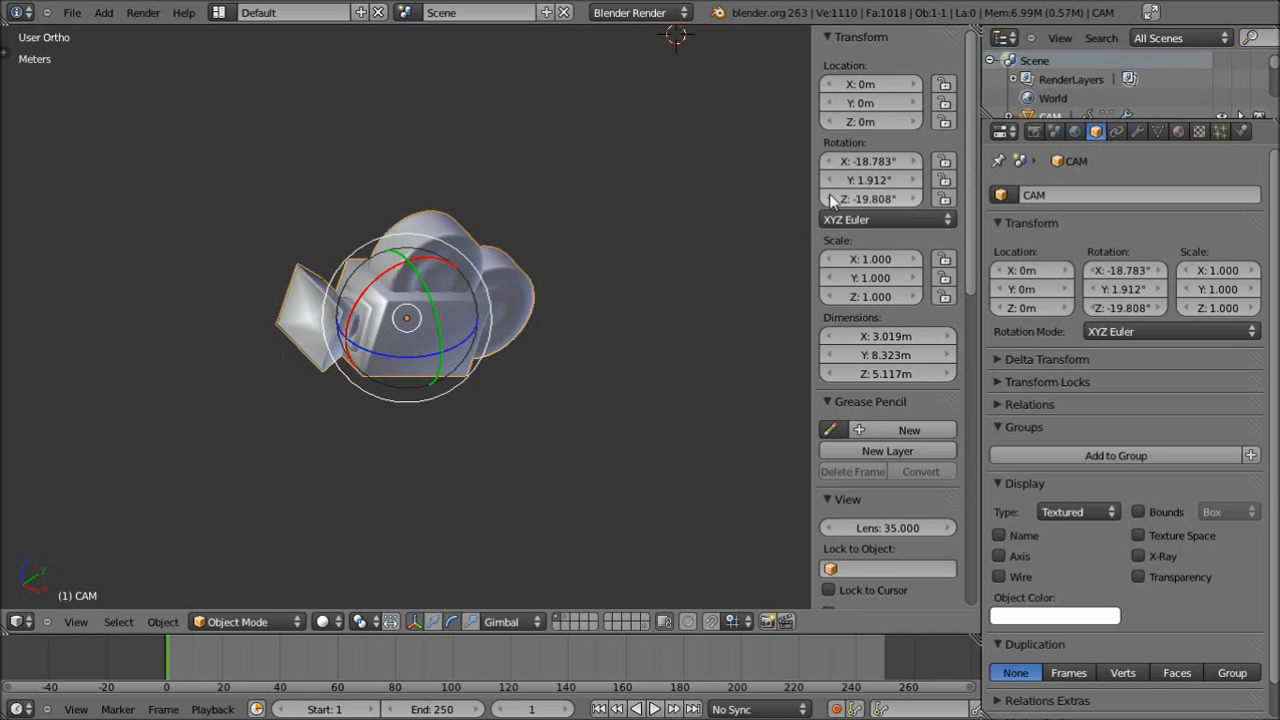
pyautogui.moveTo(863, 162); pyautogui.dragTo(397, 312)
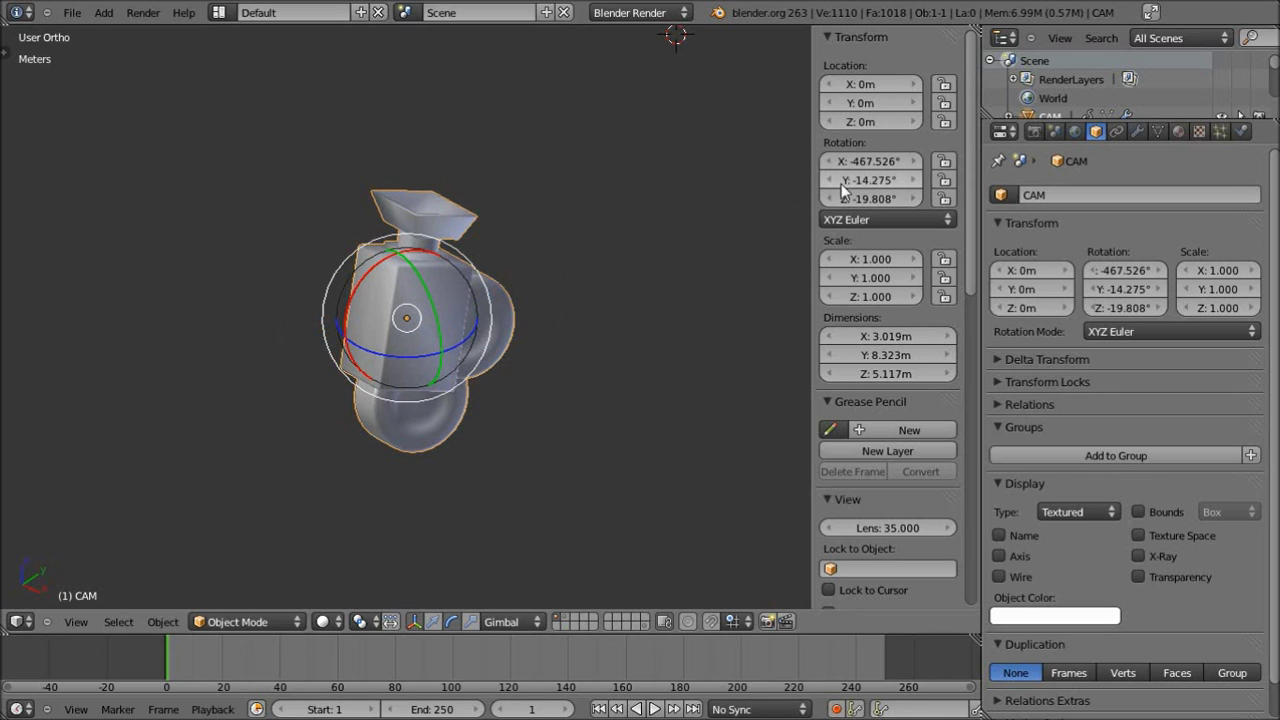
pyautogui.moveTo(869, 184); pyautogui.dragTo(413, 312)
pyautogui.hotkey('alt', 'r')
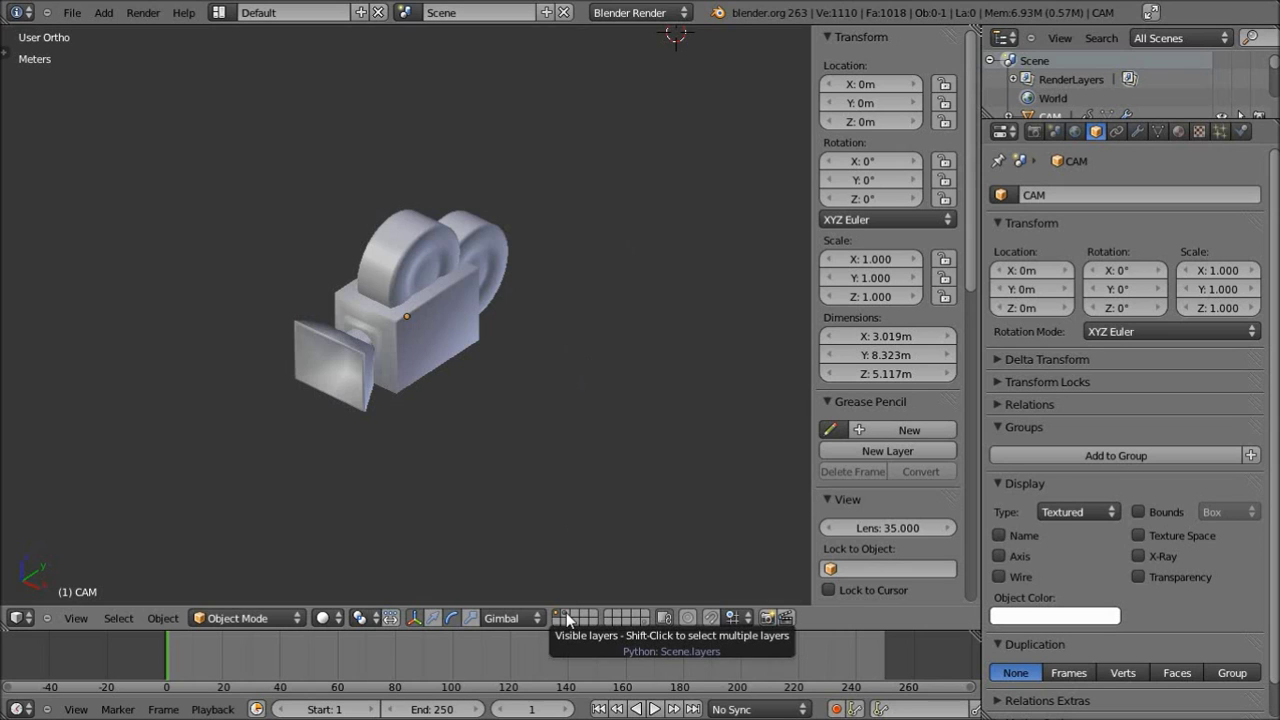
# - Show the coloured gimbal rings and set the camera's Y rotation to 90°
pyautogui.hotkey('ctrl', 'space')
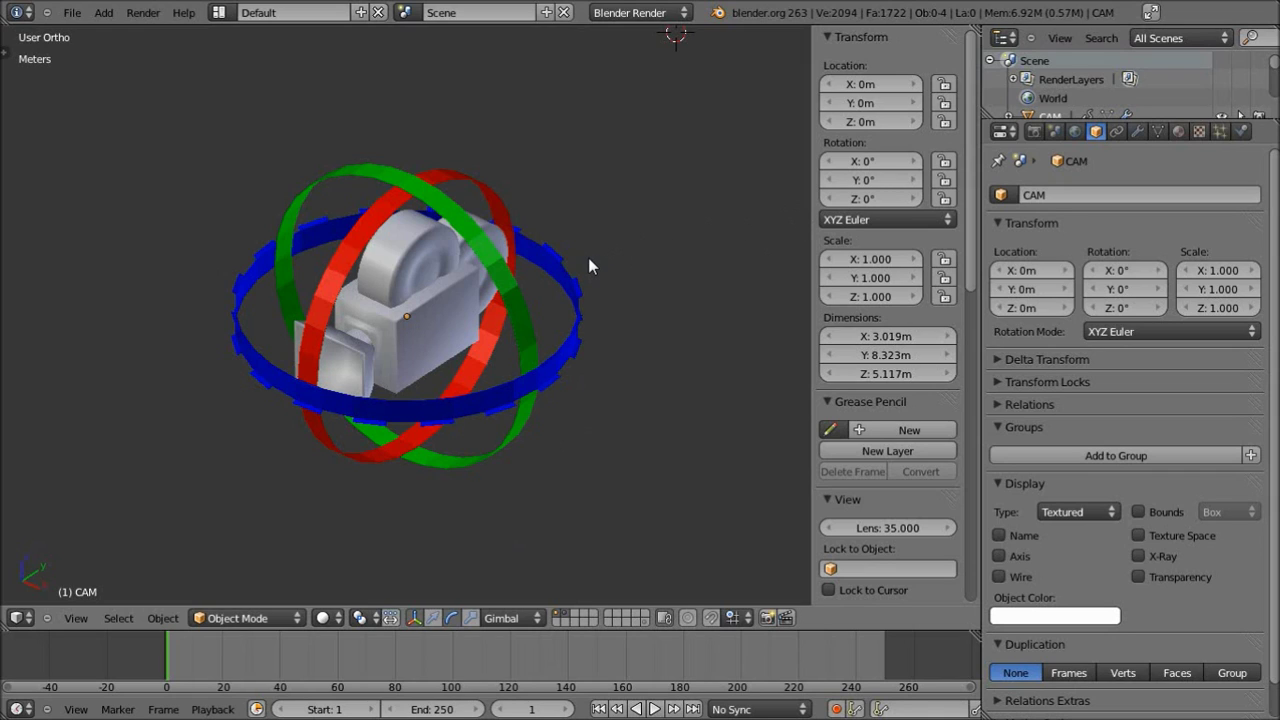
pyautogui.moveTo(860, 180); pyautogui.dragTo(872, 181)
pyautogui.click(872, 181)
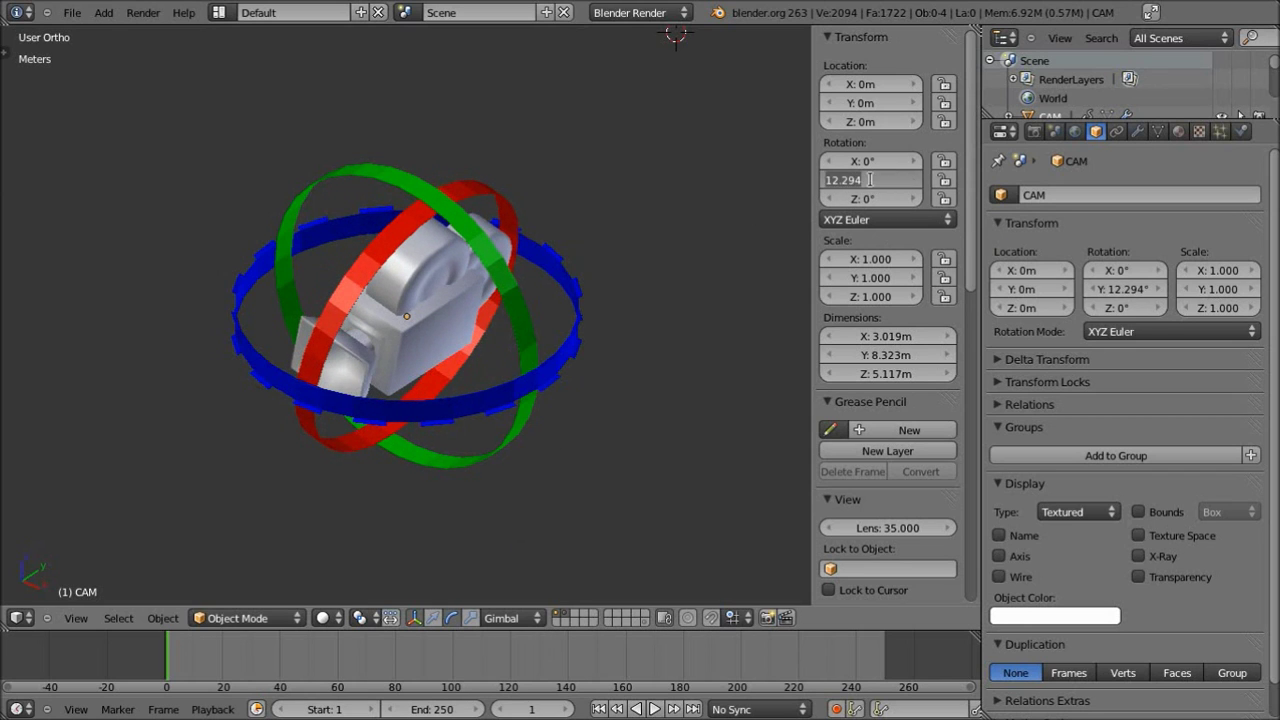
pyautogui.write('90')
pyautogui.press('Return')
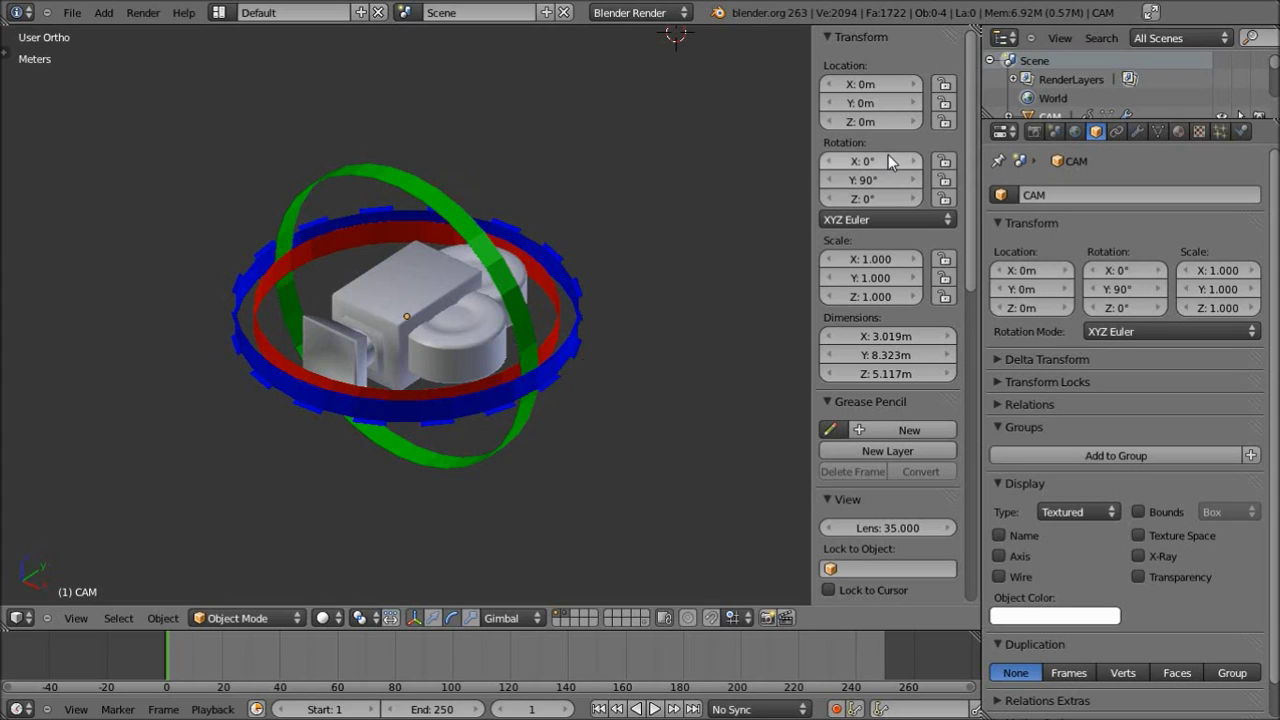
# - Enter the camera rotation as X 0°, Y 90°, Z 0°
pyautogui.moveTo(870, 165)
pyautogui.mouseDown()
pyautogui.moveTo(850, 166)
pyautogui.moveTo(875, 167)
pyautogui.moveTo(864, 199)
pyautogui.moveTo(872, 184)
pyautogui.mouseUp()
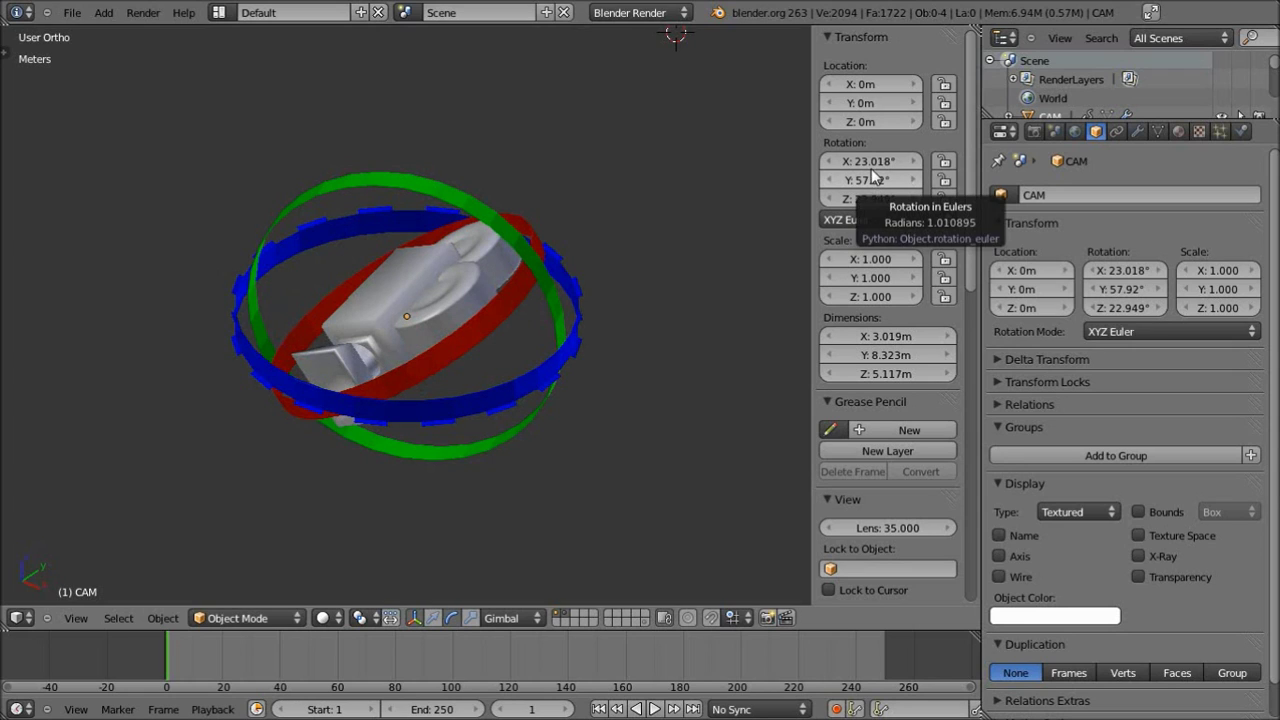
pyautogui.click(871, 165)
pyautogui.write('0')
pyautogui.press('Tab')
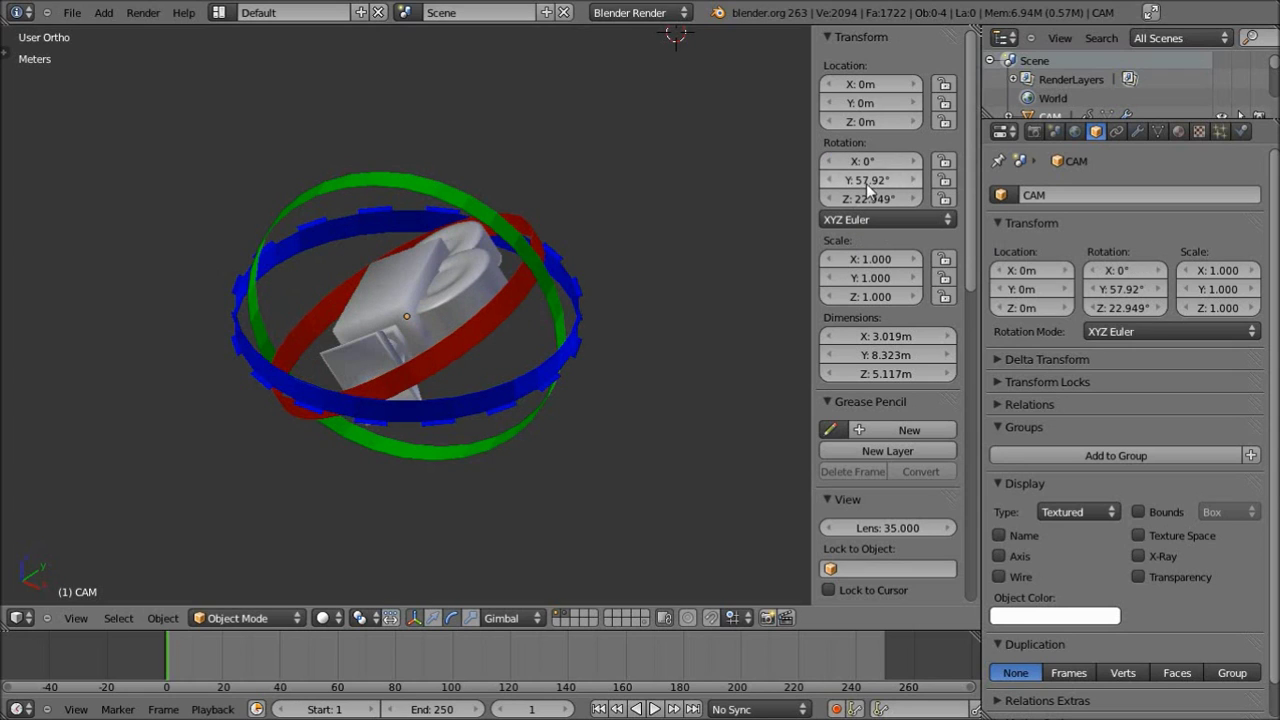
pyautogui.write('90')
pyautogui.press('Return')
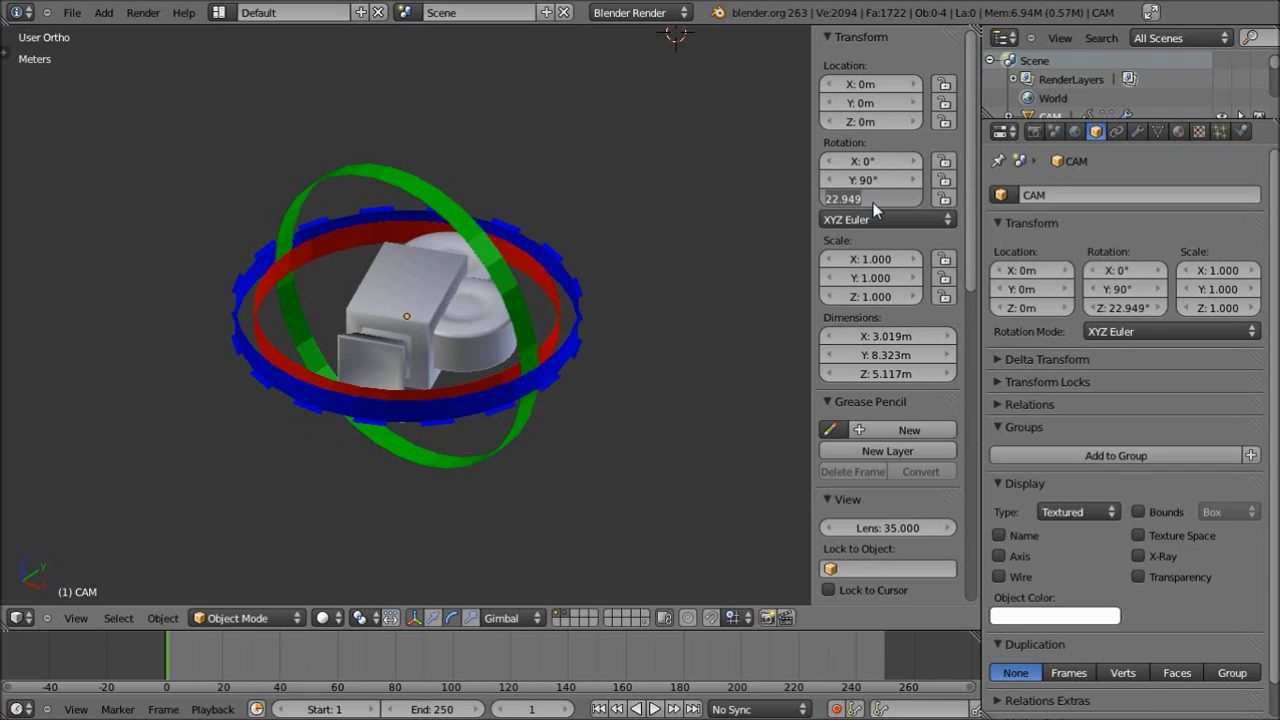
pyautogui.press('BackSpace')
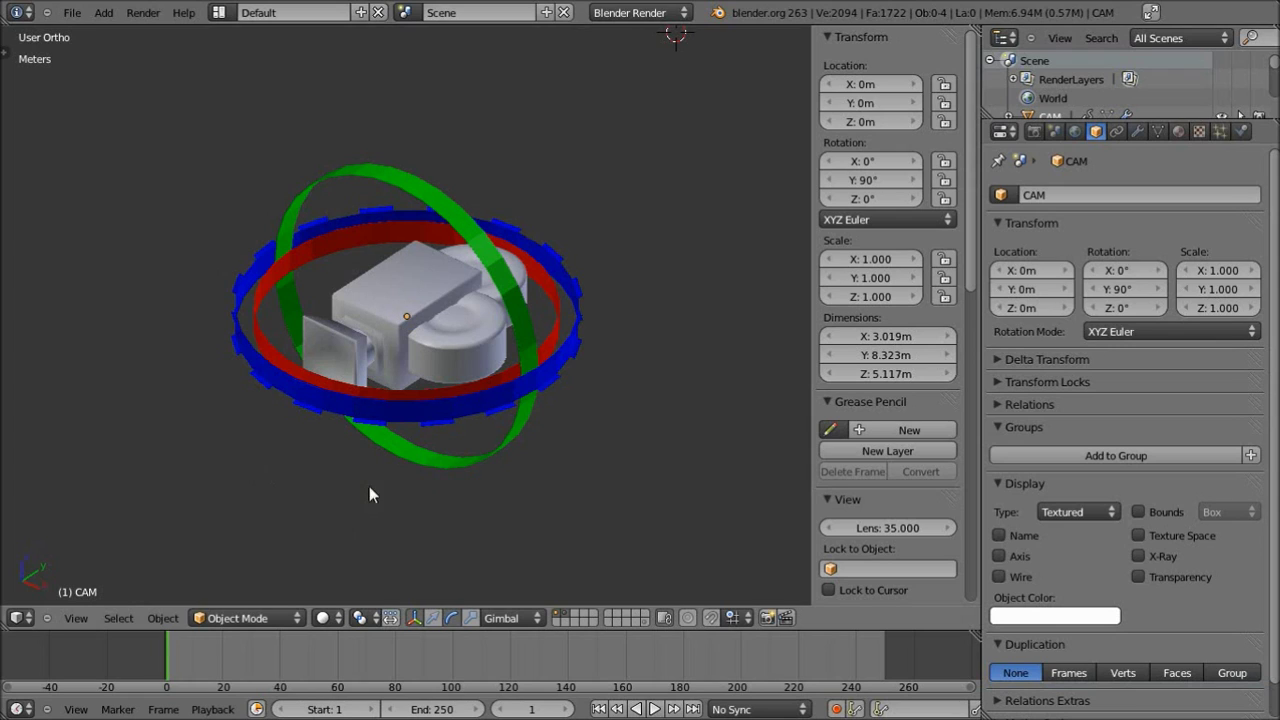
# - Switch manipulator orientation to Local and rotate the camera to X -90°, Y 180°, Z -90°
pyautogui.rightClick(467, 345)
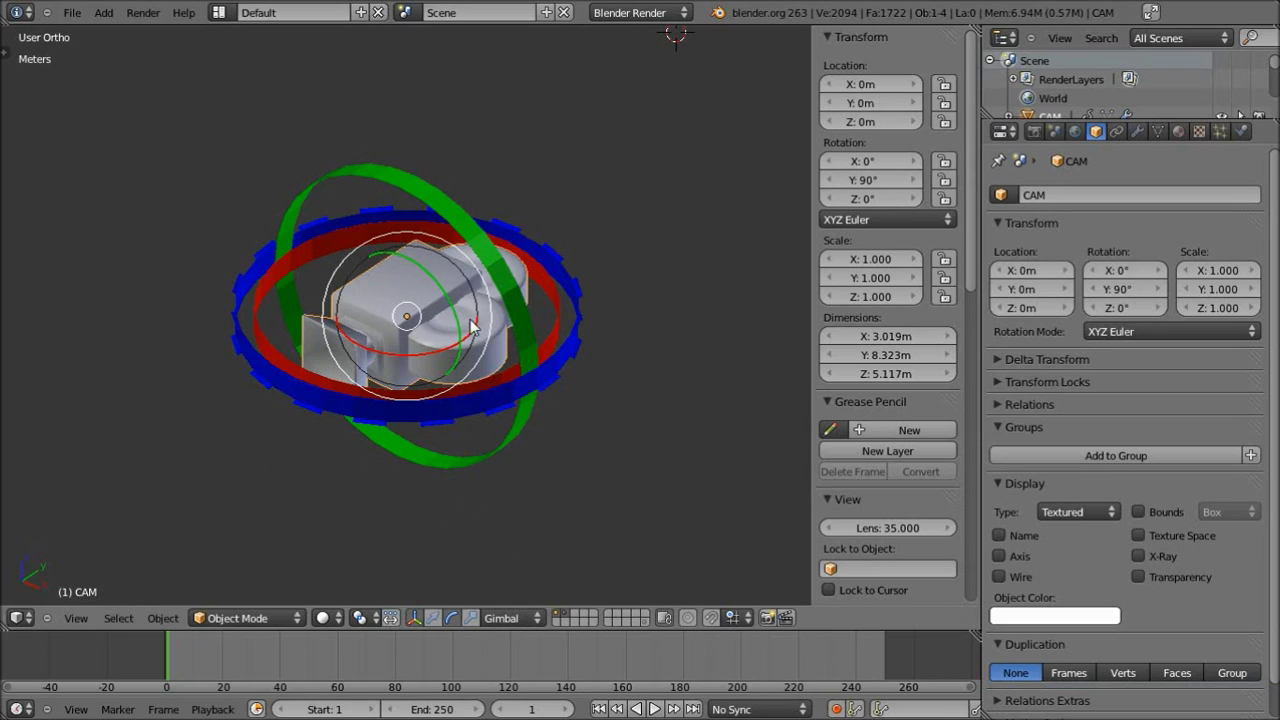
pyautogui.click(505, 618)
pyautogui.click(514, 578)
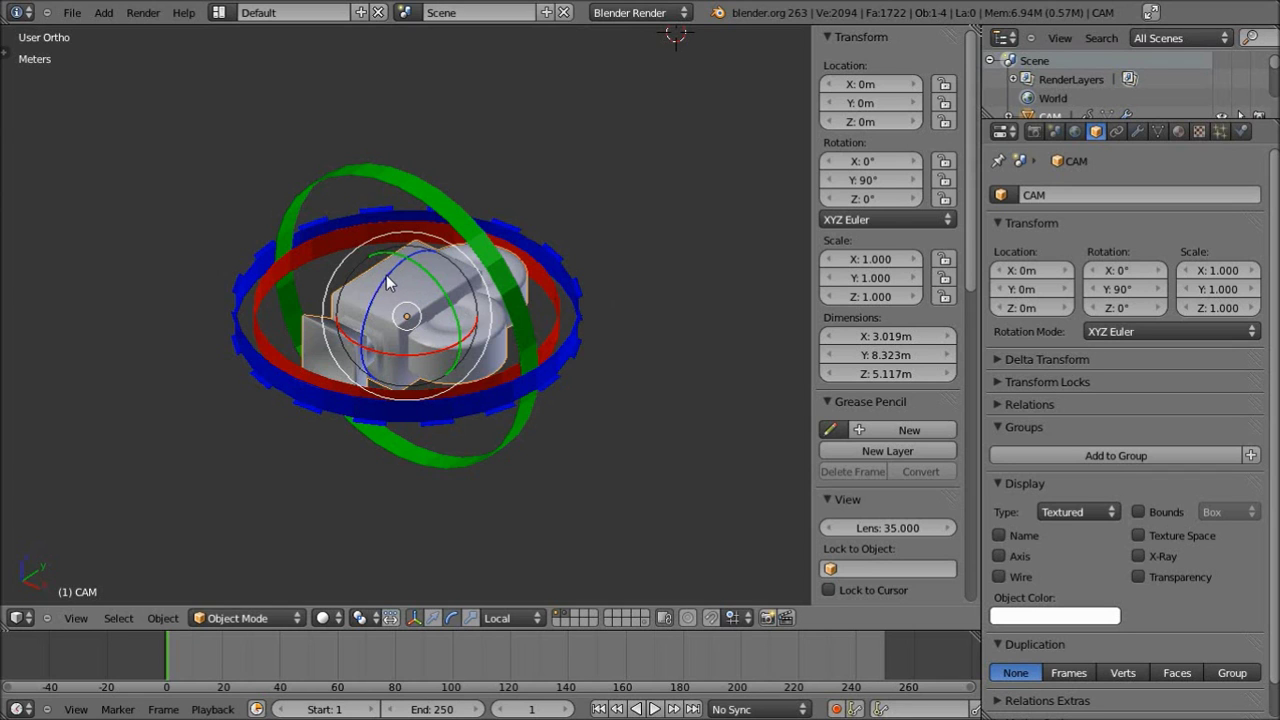
pyautogui.moveTo(388, 283); pyautogui.dragTo(381, 333)
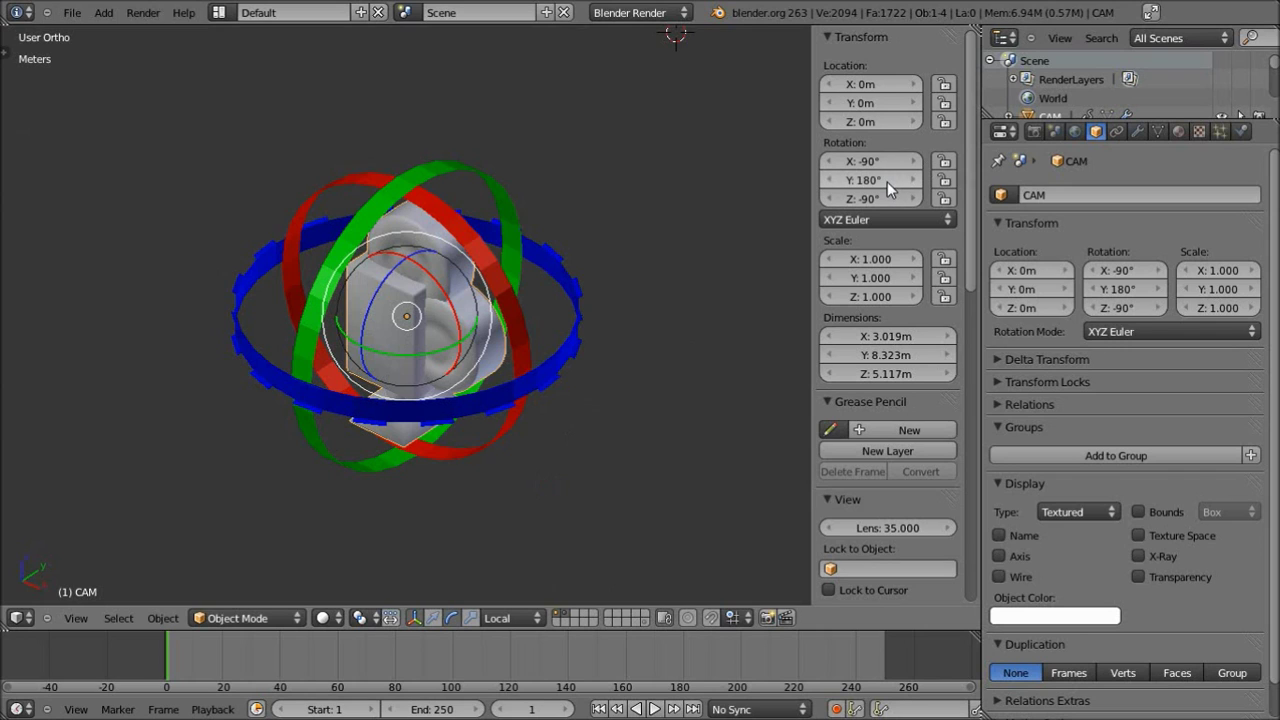
# - Clear the camera rotation to 0° and hide the gimbal rings, leaving only the camera
pyautogui.hotkey('alt', 'r')
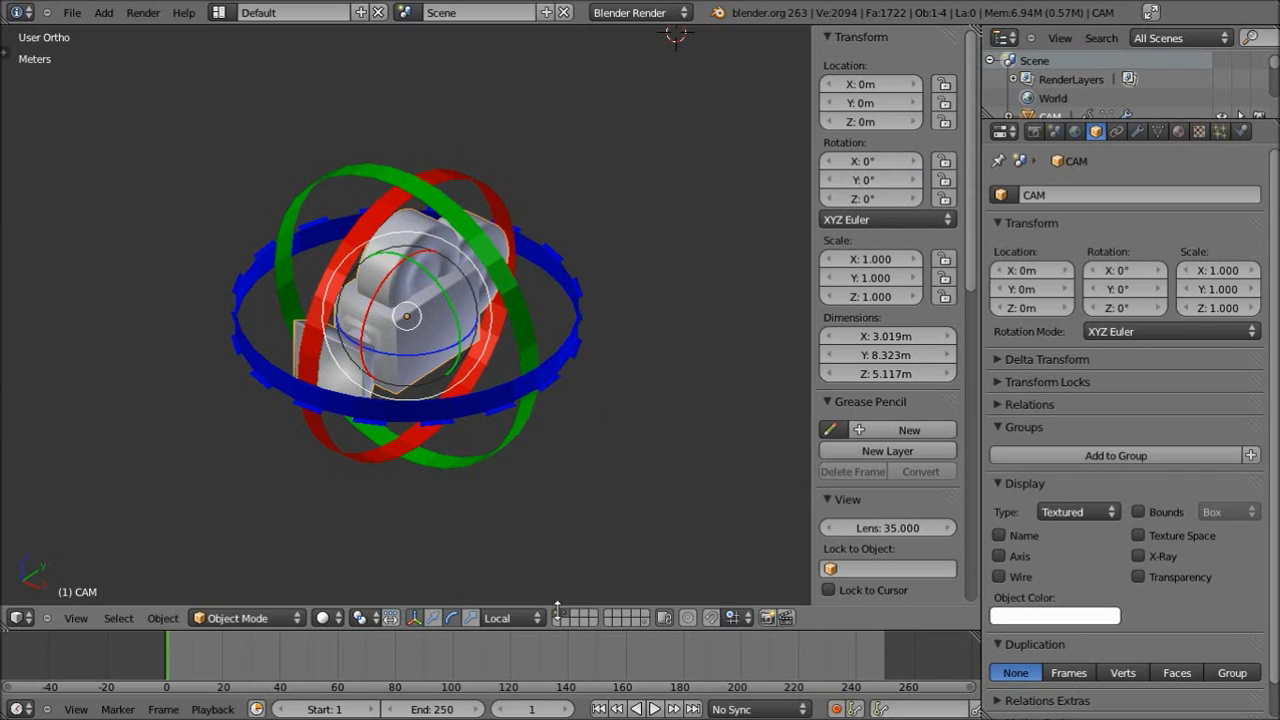
pyautogui.hotkey('shift', 'h')
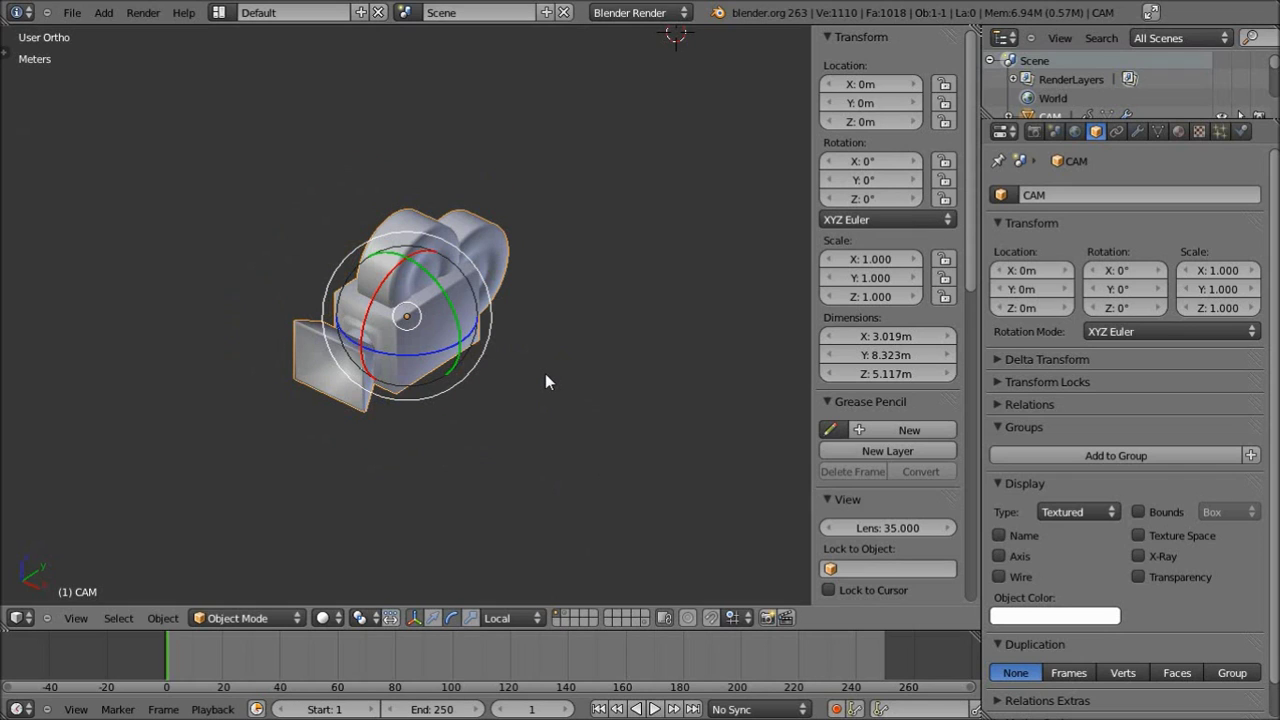
pyautogui.press('a')
pyautogui.press('a')
# - Keyframe zero rotation at frame 1, then at frame 20 turn the camera 90° about local Y
pyautogui.press('i')
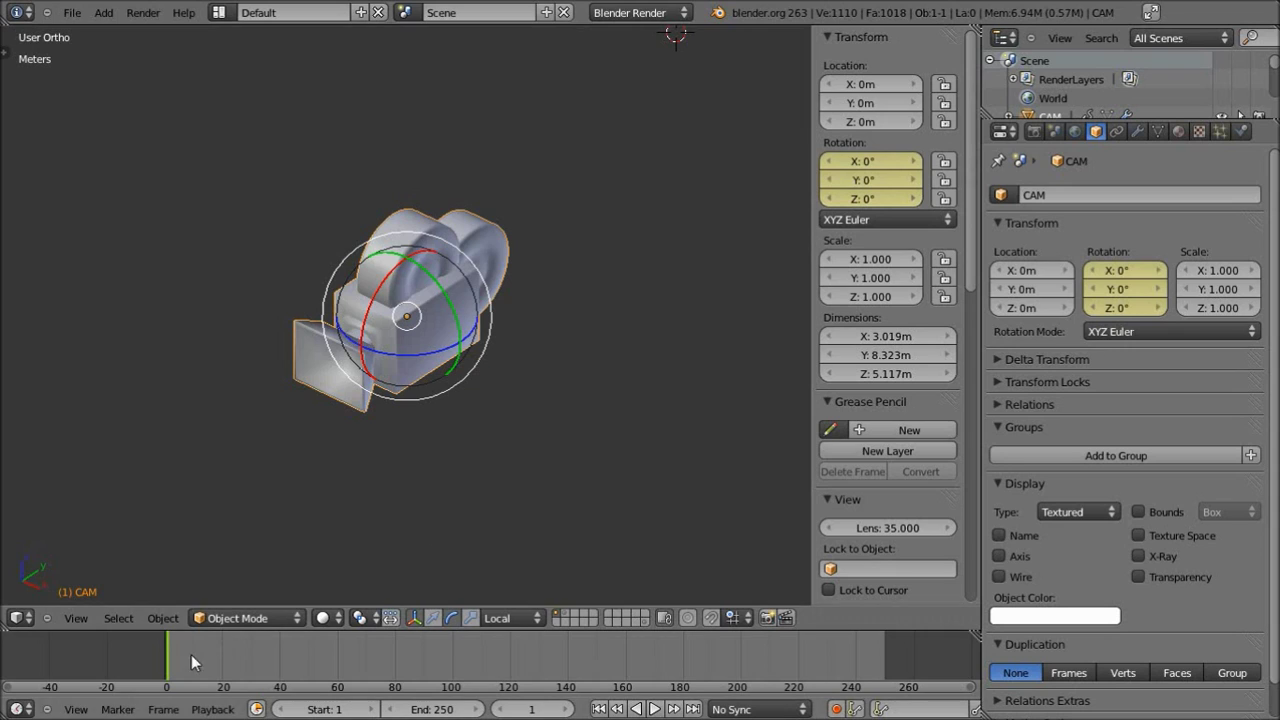
pyautogui.moveTo(170, 650); pyautogui.dragTo(222, 650)
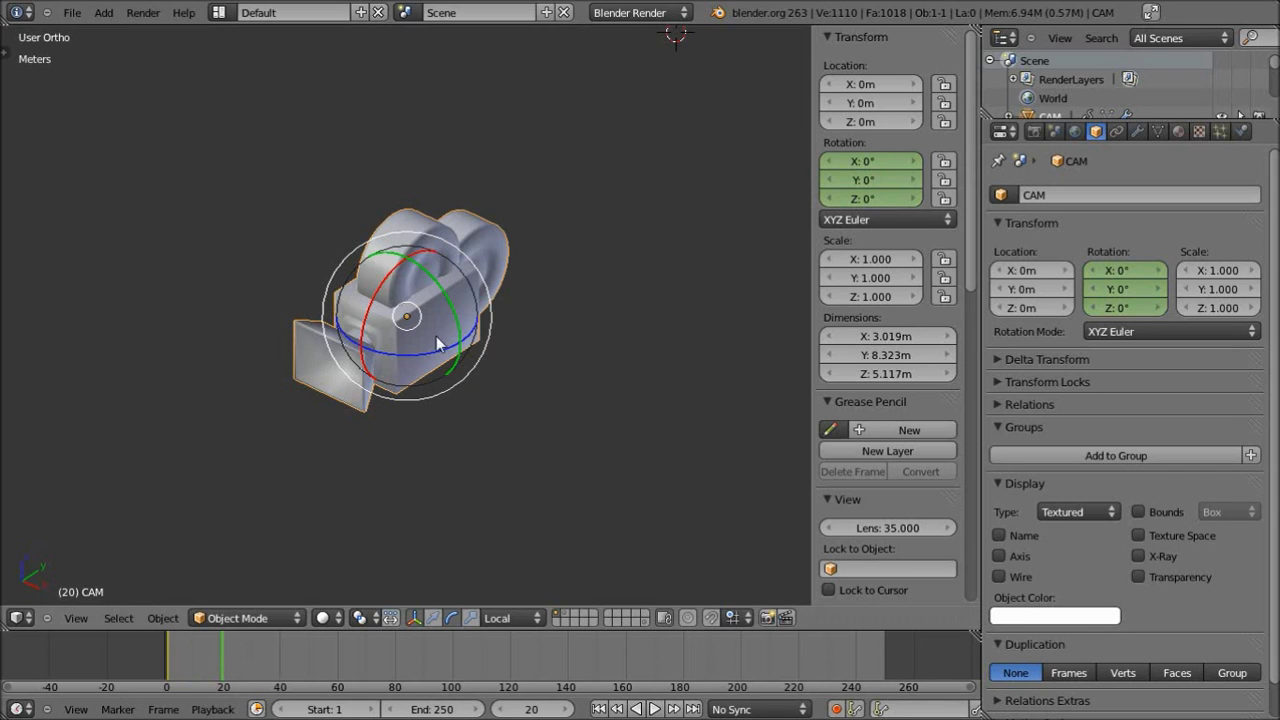
pyautogui.moveTo(441, 288); pyautogui.dragTo(472, 368)
# - Keyframe rotation at frame 20, then at frame 40 rotate -90° on local X and keyframe it
pyautogui.press('i')
pyautogui.click(474, 368)
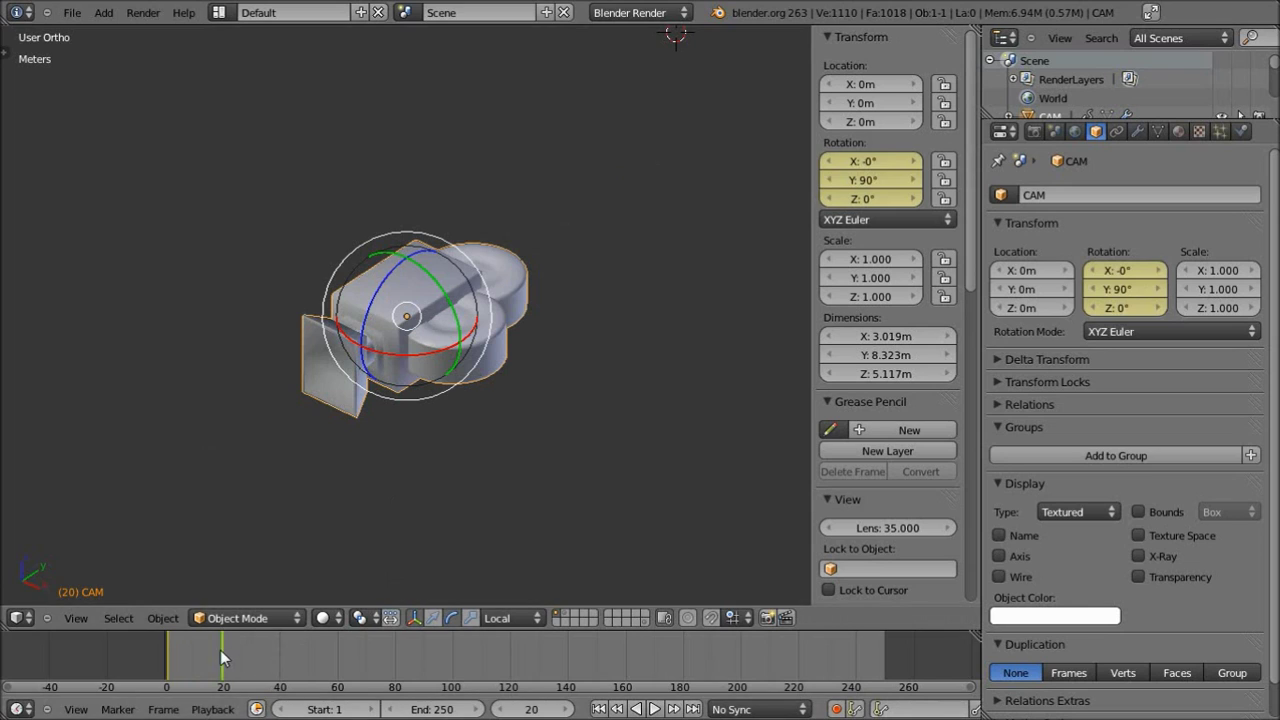
pyautogui.moveTo(221, 656); pyautogui.dragTo(281, 661)
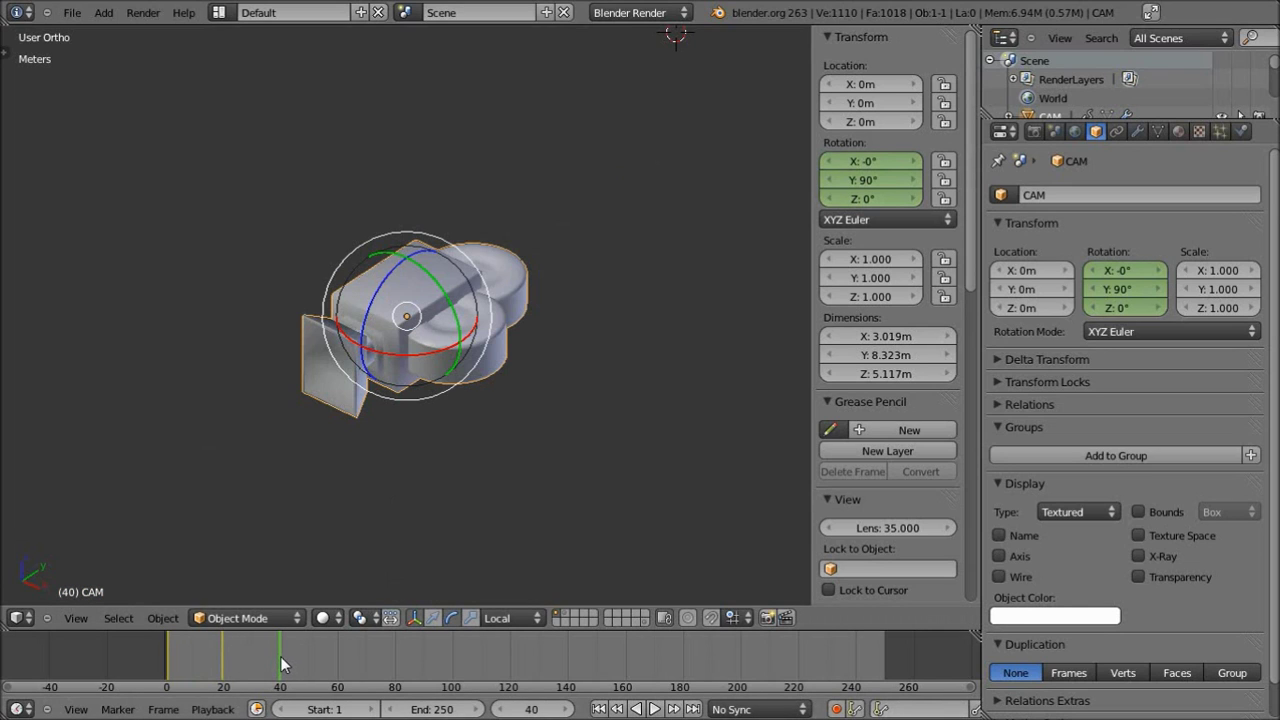
pyautogui.moveTo(397, 354); pyautogui.dragTo(508, 342)
pyautogui.press('i')
pyautogui.click(559, 297)
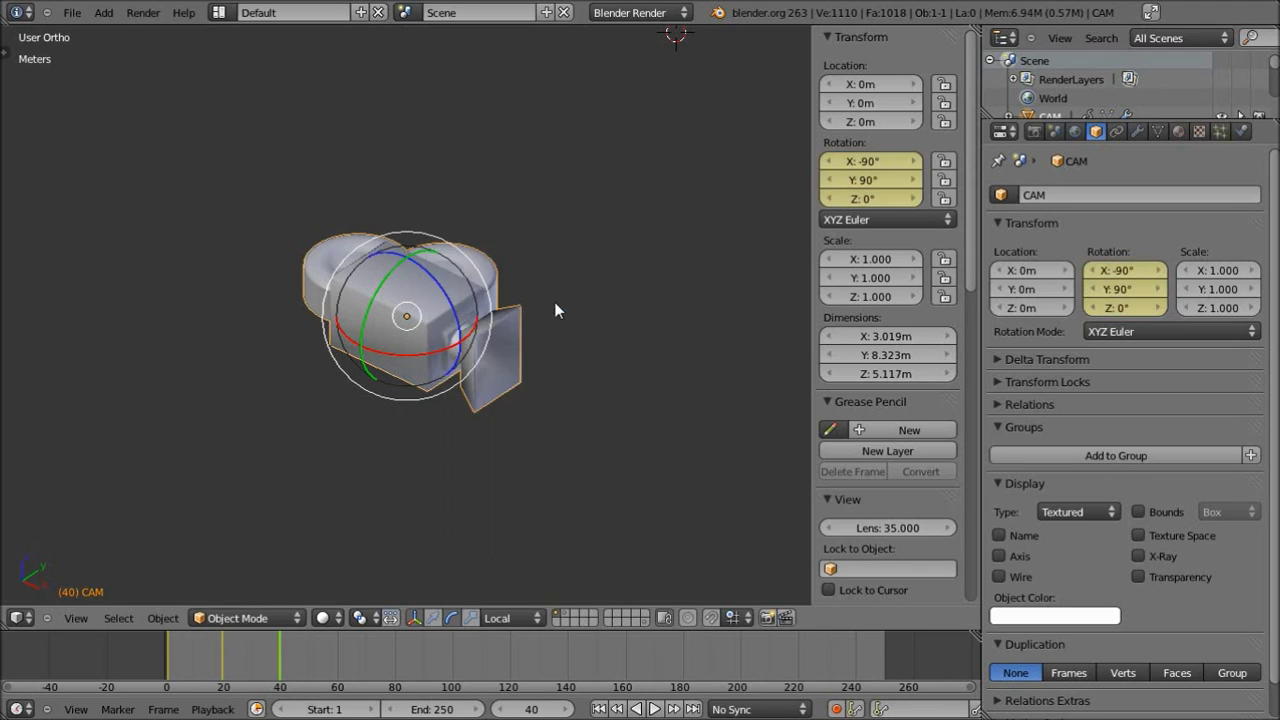
# - Go to frame 59 and turn the camera to a 90° Z rotation
pyautogui.moveTo(285, 660); pyautogui.dragTo(340, 657)
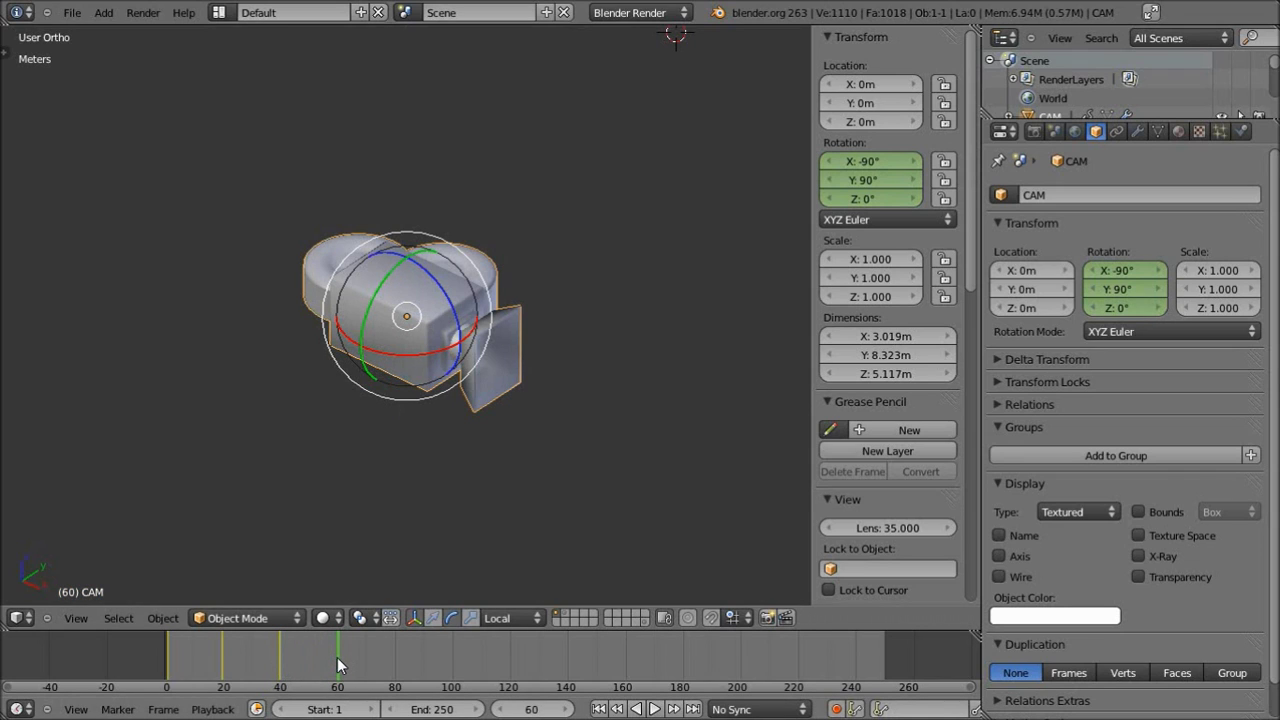
pyautogui.press('Left')
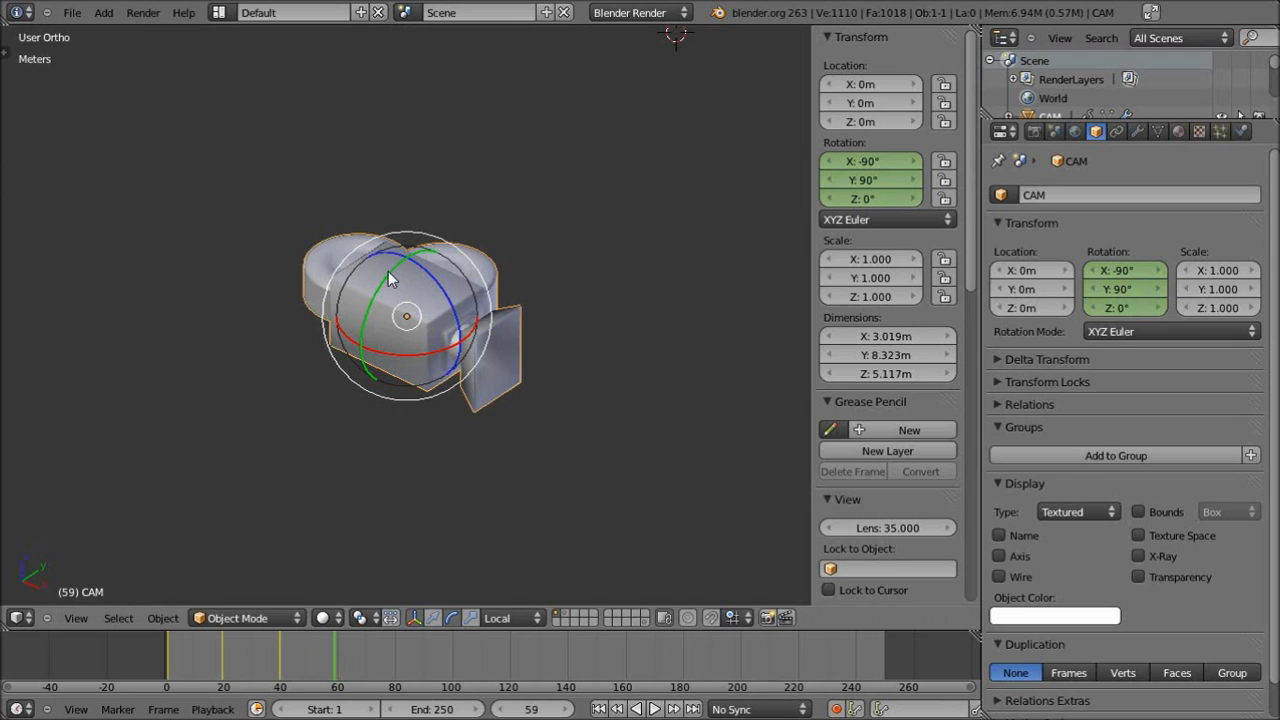
pyautogui.moveTo(388, 271); pyautogui.dragTo(378, 337)
# - Keyframe the frame-59 rotation, jump to frame 1 and play the animation with Alt+A
pyautogui.press('i')
pyautogui.click(400, 314)
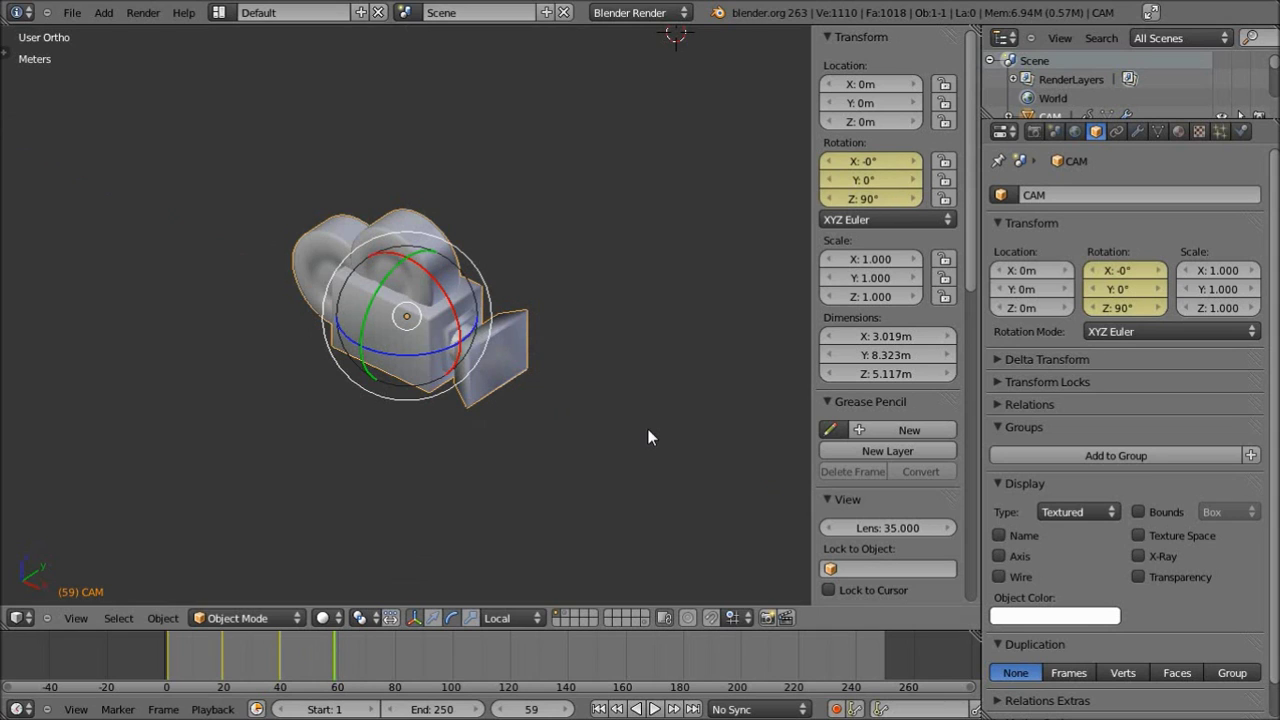
pyautogui.click(598, 709)
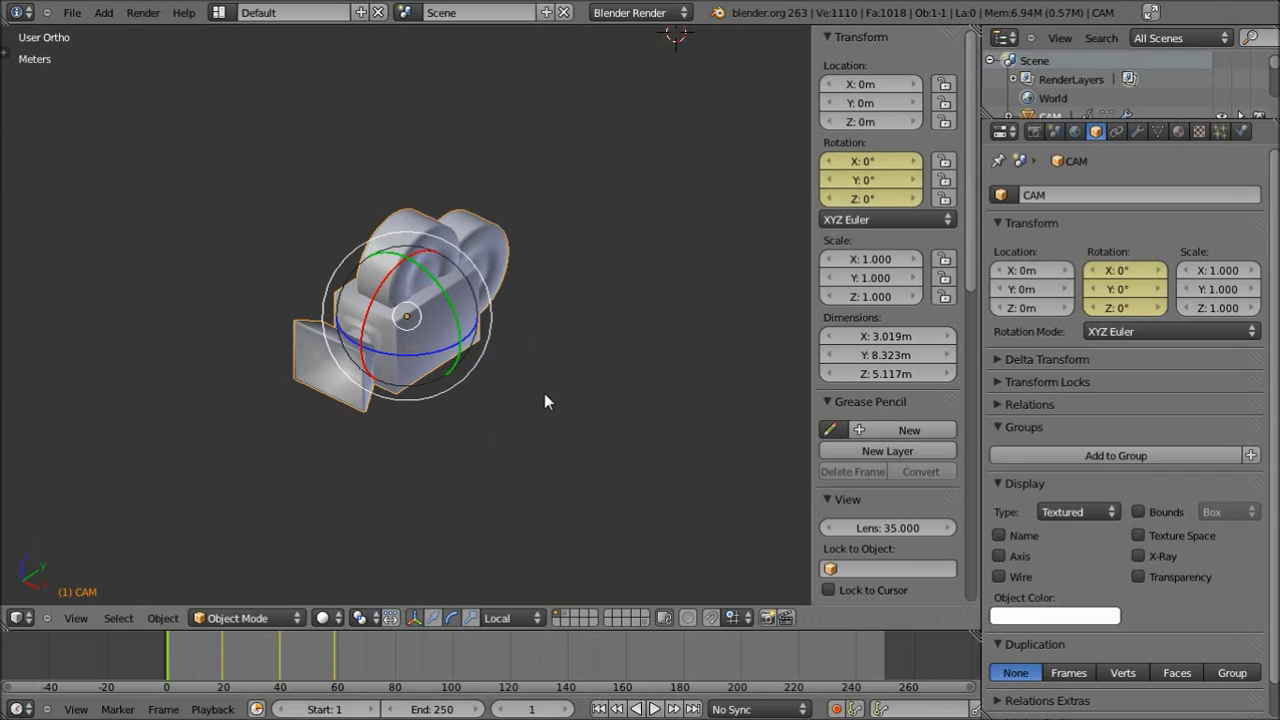
pyautogui.hotkey('alt', 'a')
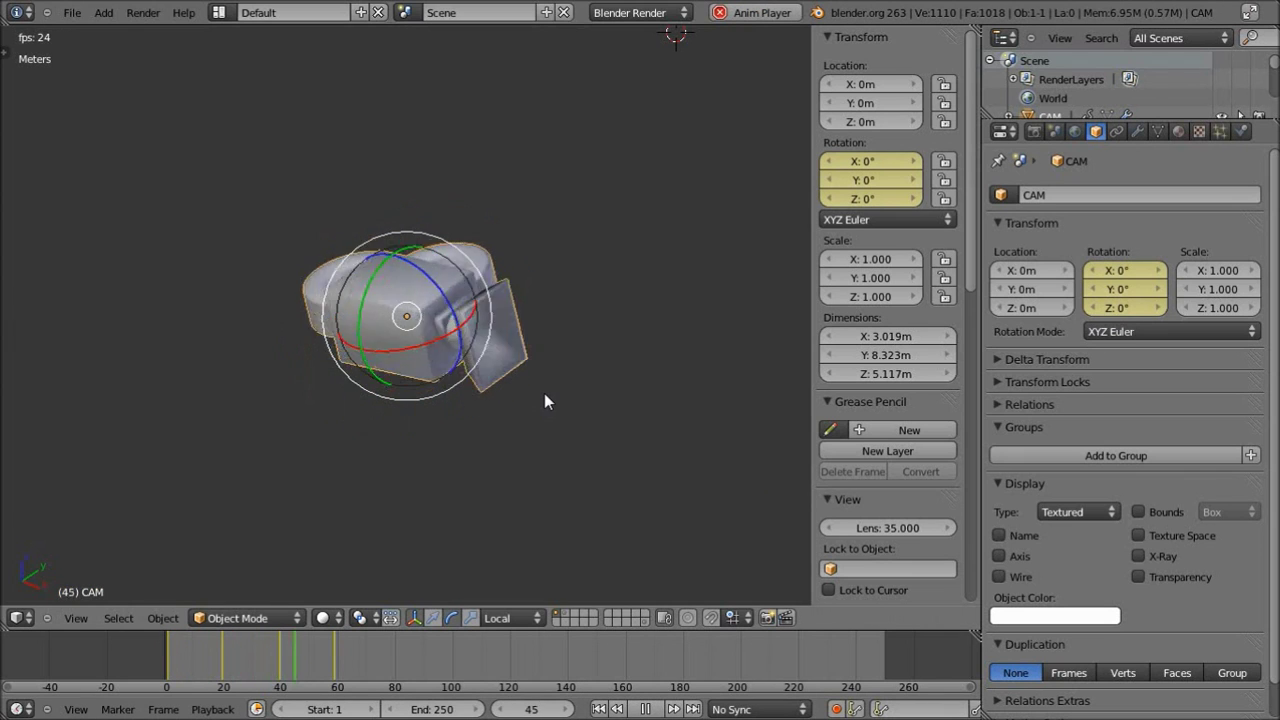
# - Stop playback and scrub from frame 1 through the keyed rotations, ending on frame 40
pyautogui.hotkey('alt', 'a')
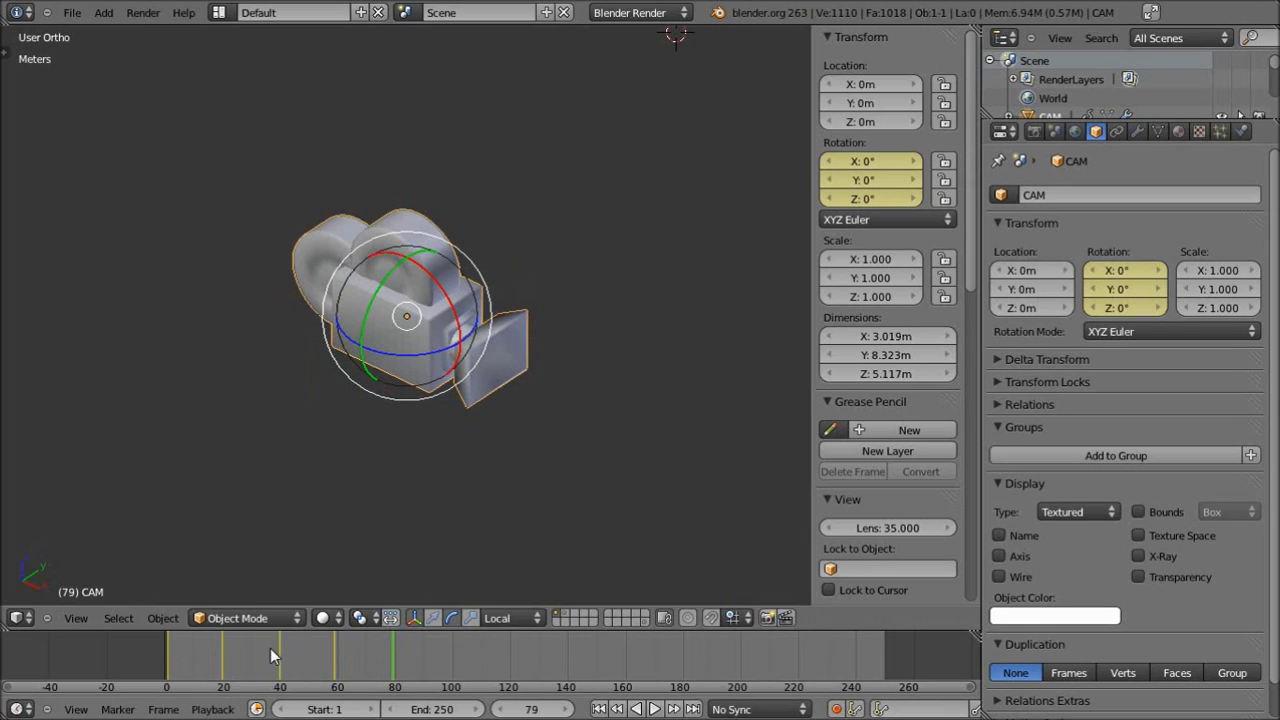
pyautogui.click(168, 642)
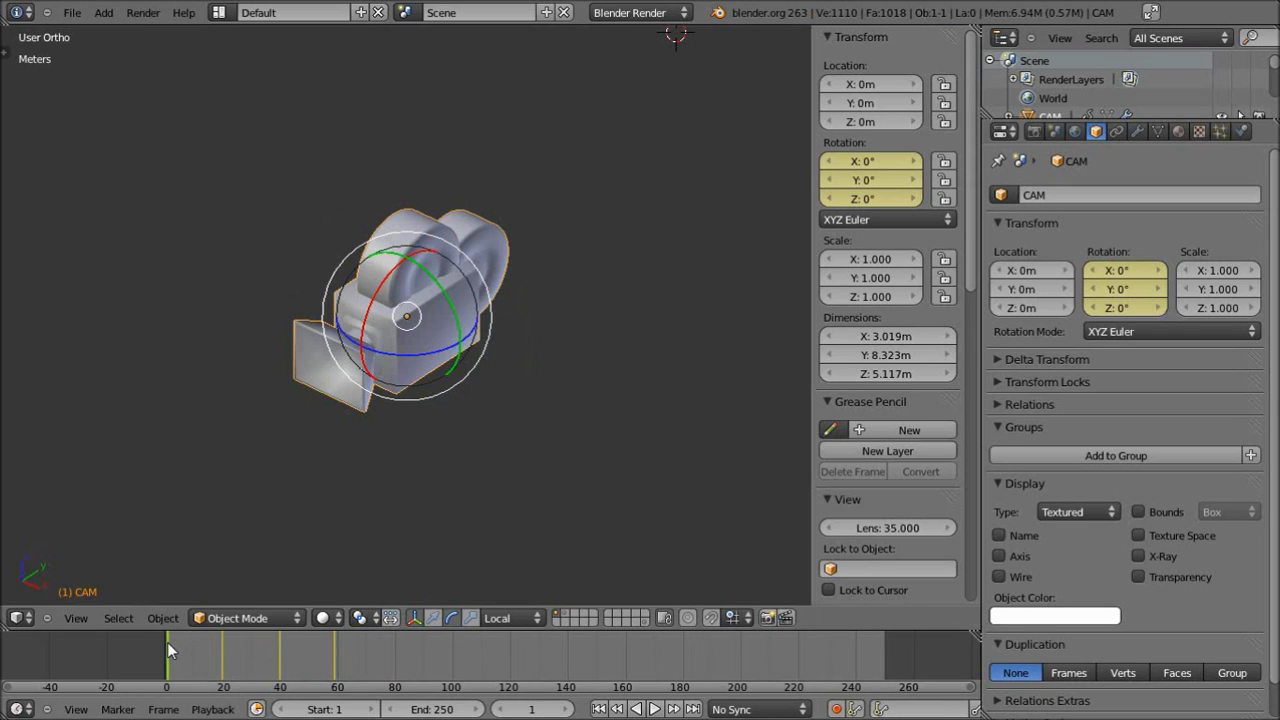
pyautogui.moveTo(168, 642); pyautogui.dragTo(334, 639)
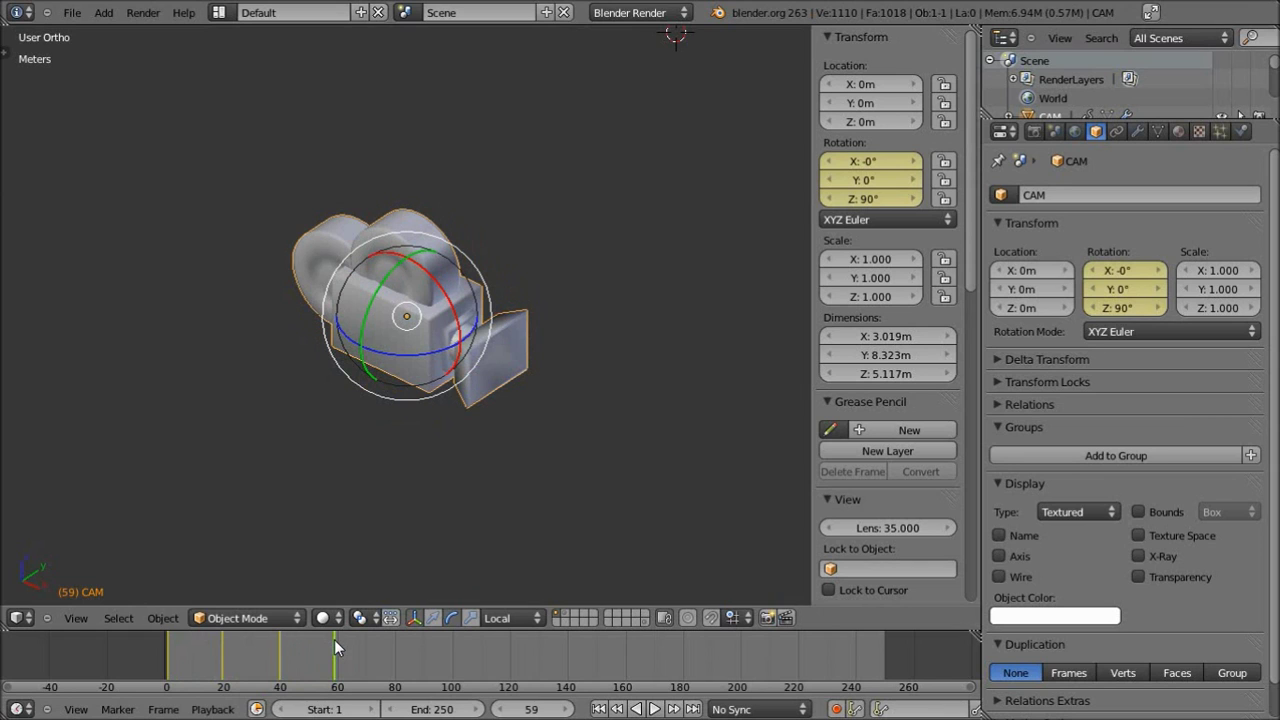
pyautogui.moveTo(335, 648); pyautogui.dragTo(191, 655)
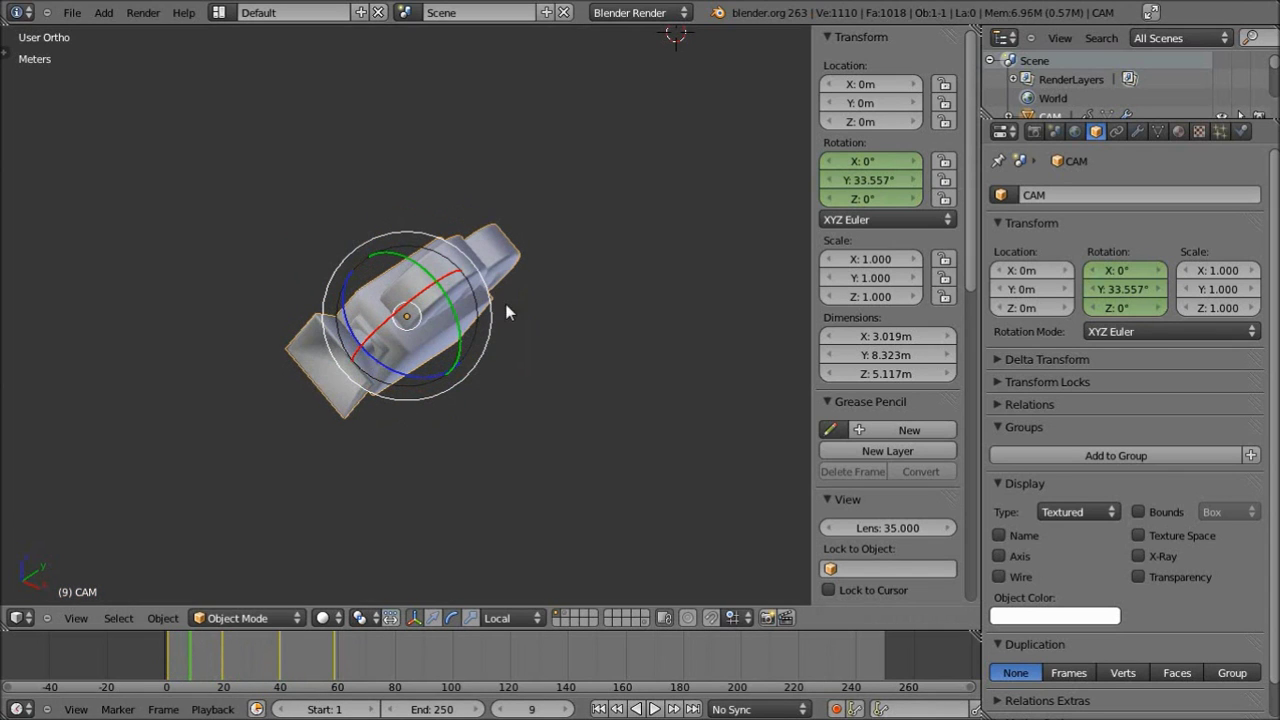
pyautogui.moveTo(208, 649); pyautogui.dragTo(243, 649)
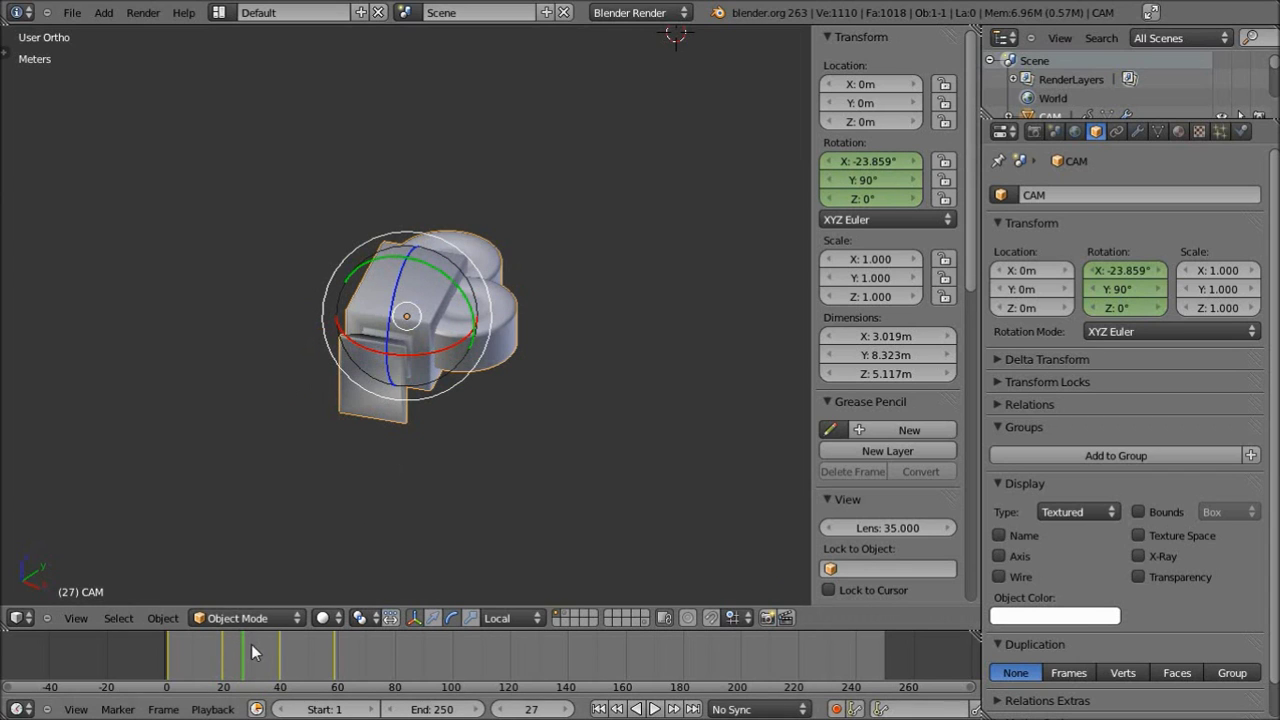
pyautogui.moveTo(255, 646); pyautogui.dragTo(280, 652)
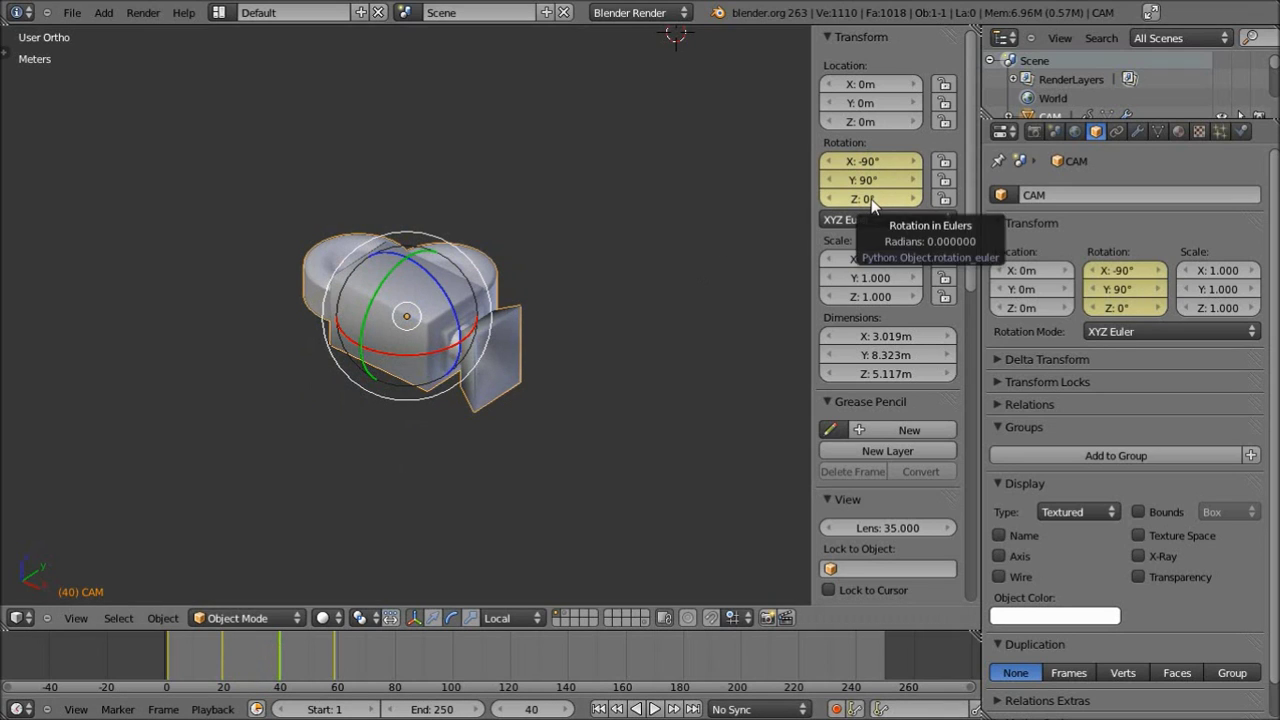
# - Switch the transform orientation from Local to Gimbal and scrub toward frame 58 to watch the gimbal rings
pyautogui.click(522, 619)
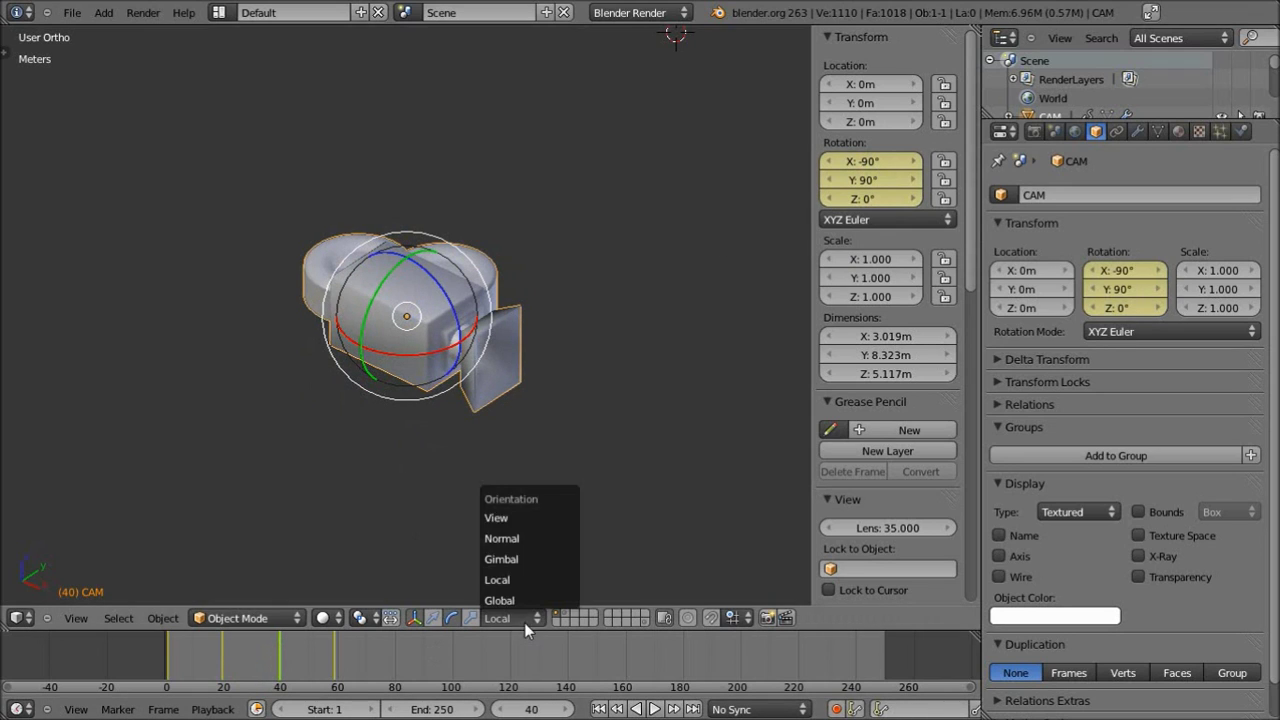
pyautogui.click(522, 556)
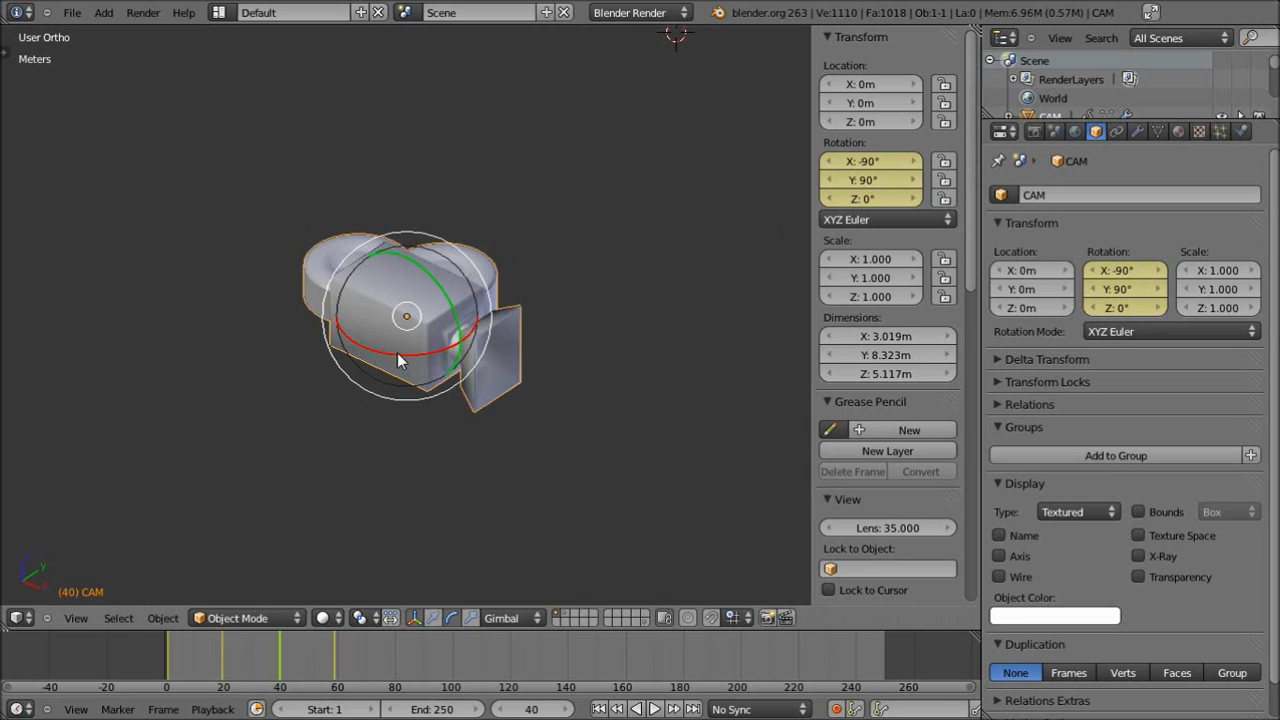
pyautogui.moveTo(283, 647); pyautogui.dragTo(332, 649)
pyautogui.click(305, 655)
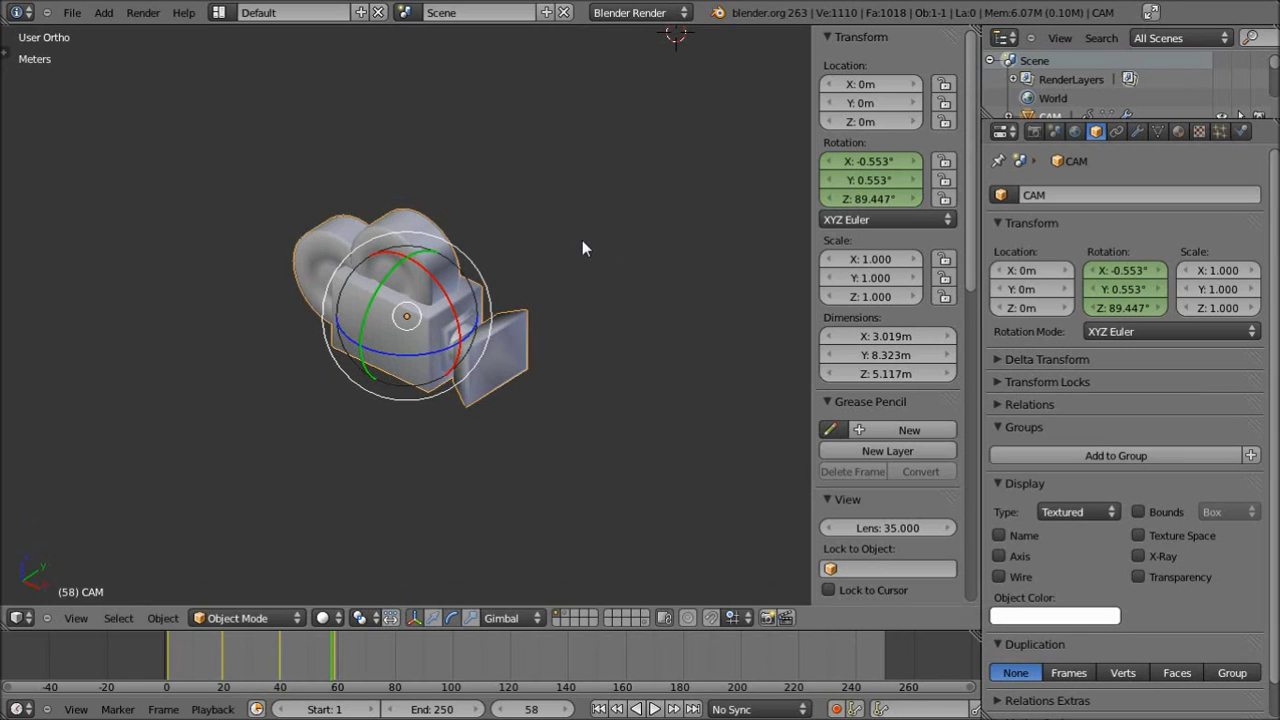
# - Open EULER_ROTATION_DEMO-multi-01.blend from recent files and select the XYZ, YZX and ZYX Euler cameras
pyautogui.click(72, 12)
pyautogui.moveTo(95, 72)
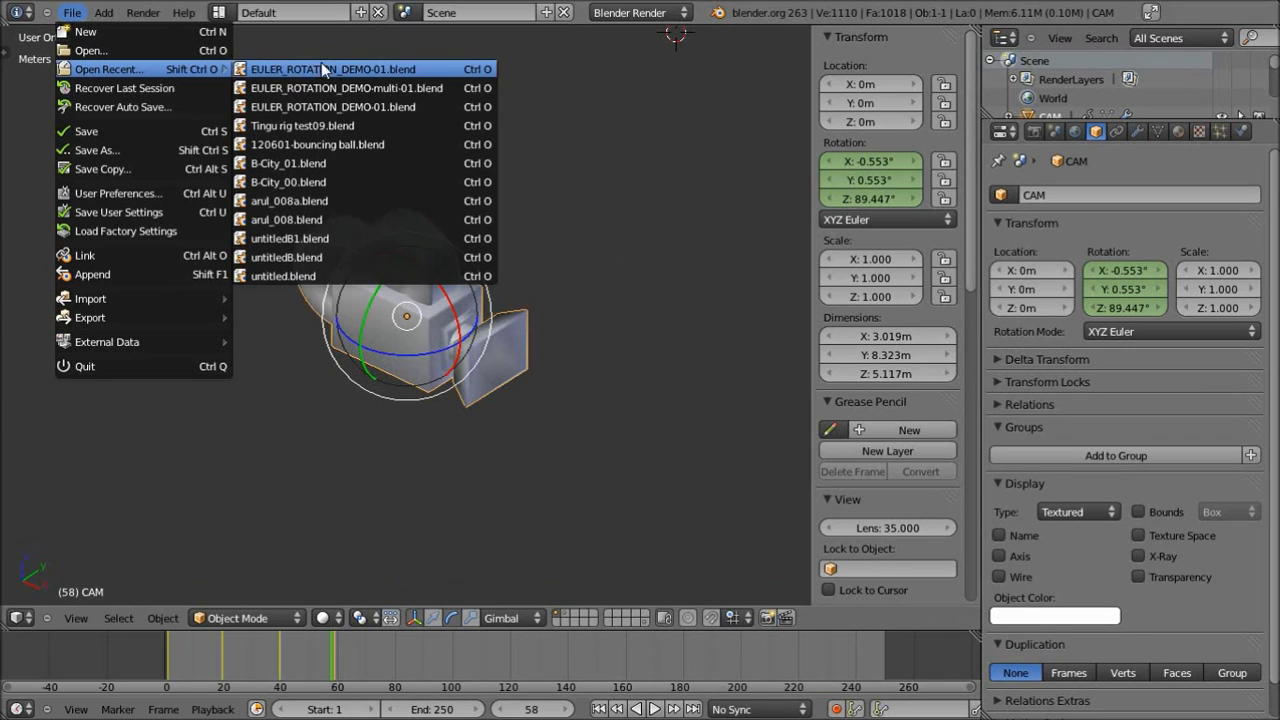
pyautogui.click(405, 90)
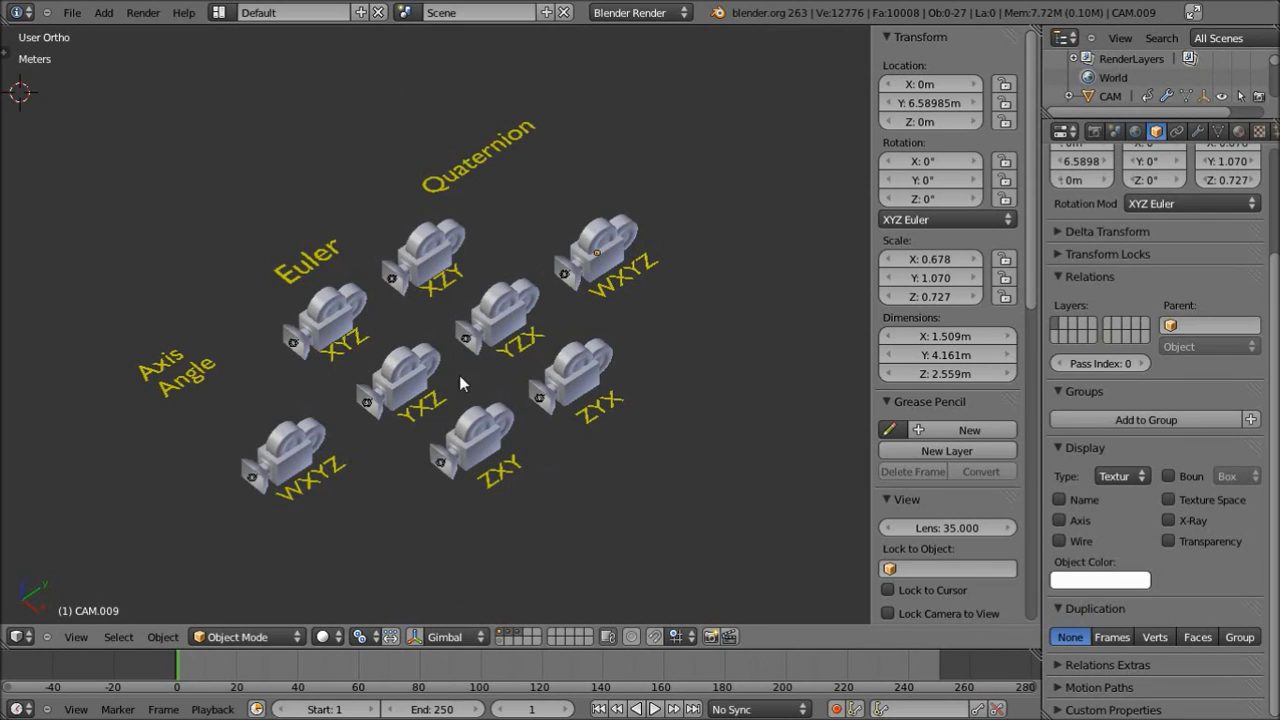
pyautogui.rightClick(357, 313)
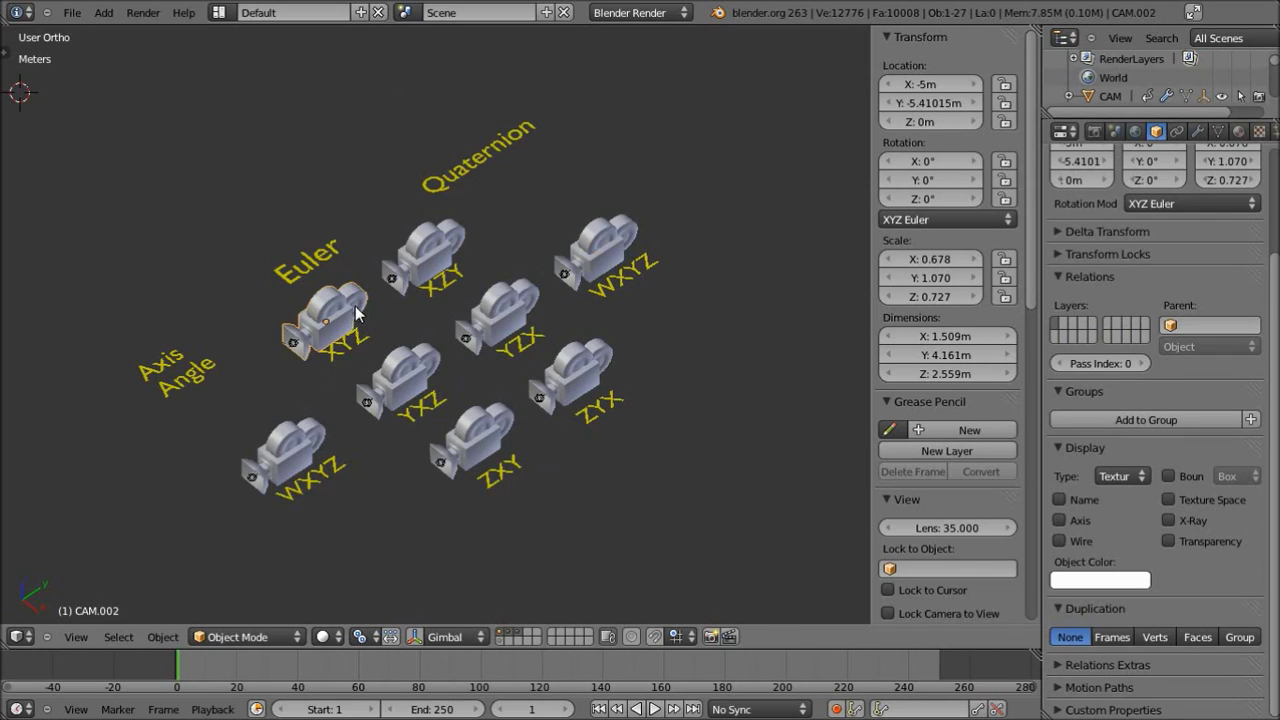
pyautogui.rightClick(525, 308)
pyautogui.rightClick(605, 366)
# - Set the Axis Angle row's WXYZ camera to Axis Angle and the Quaternion row's to Quaternion (WXYZ)
pyautogui.rightClick(290, 446)
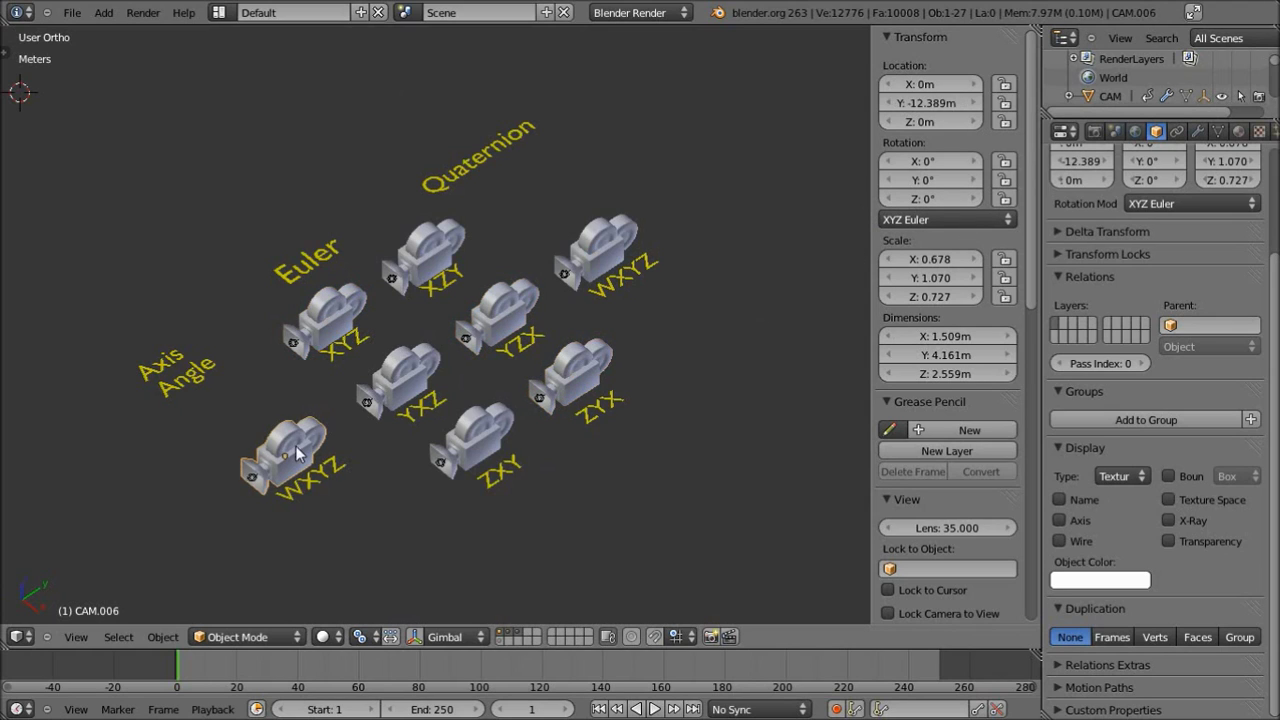
pyautogui.click(922, 219)
pyautogui.click(907, 56)
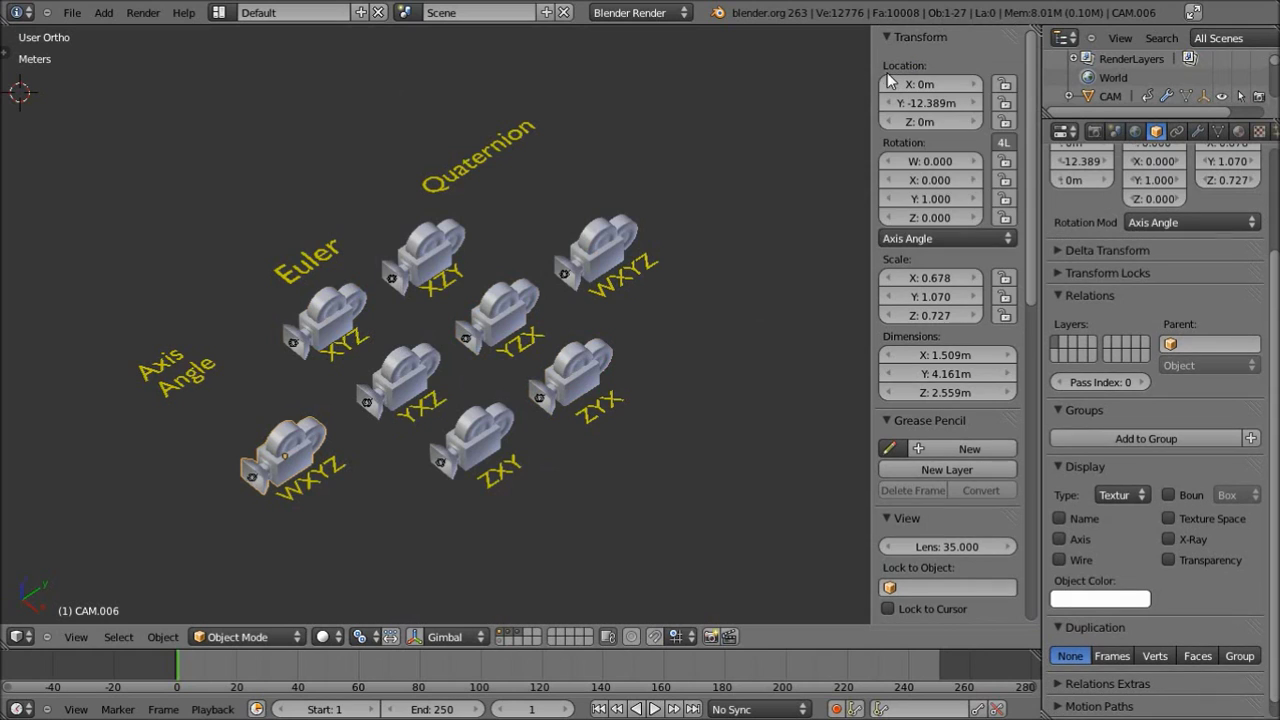
pyautogui.rightClick(607, 253)
pyautogui.click(922, 219)
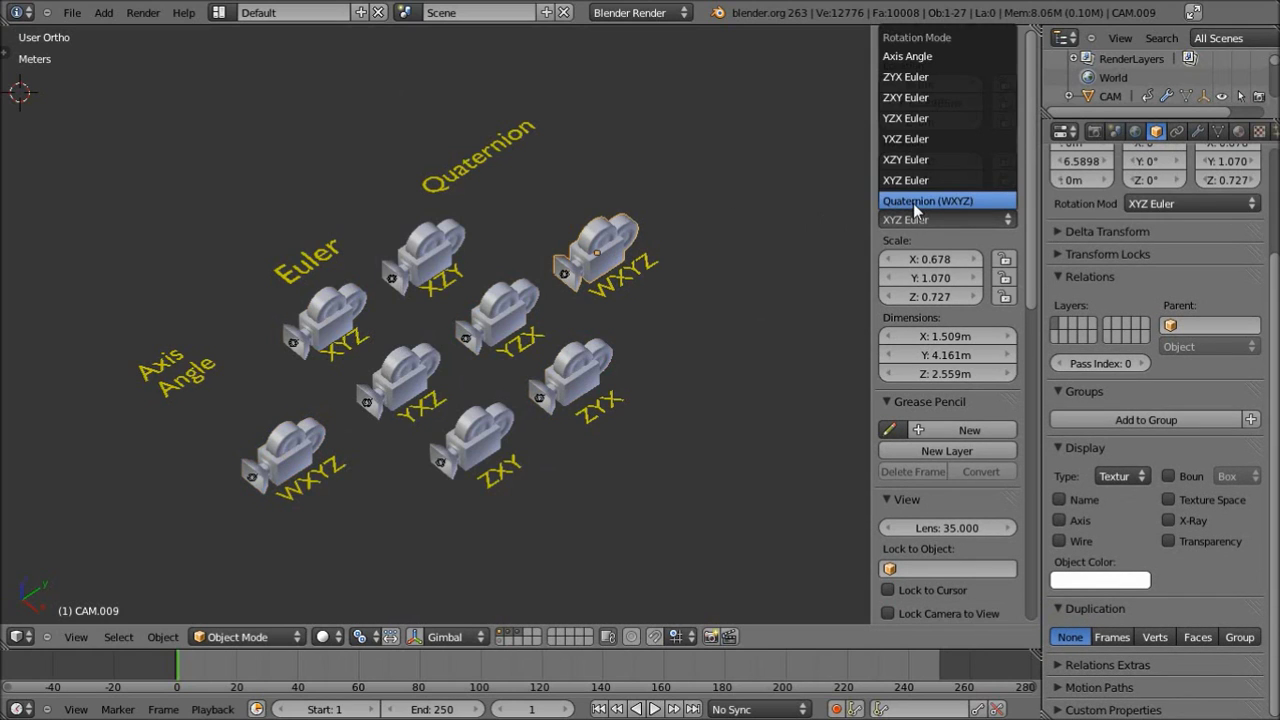
pyautogui.click(916, 204)
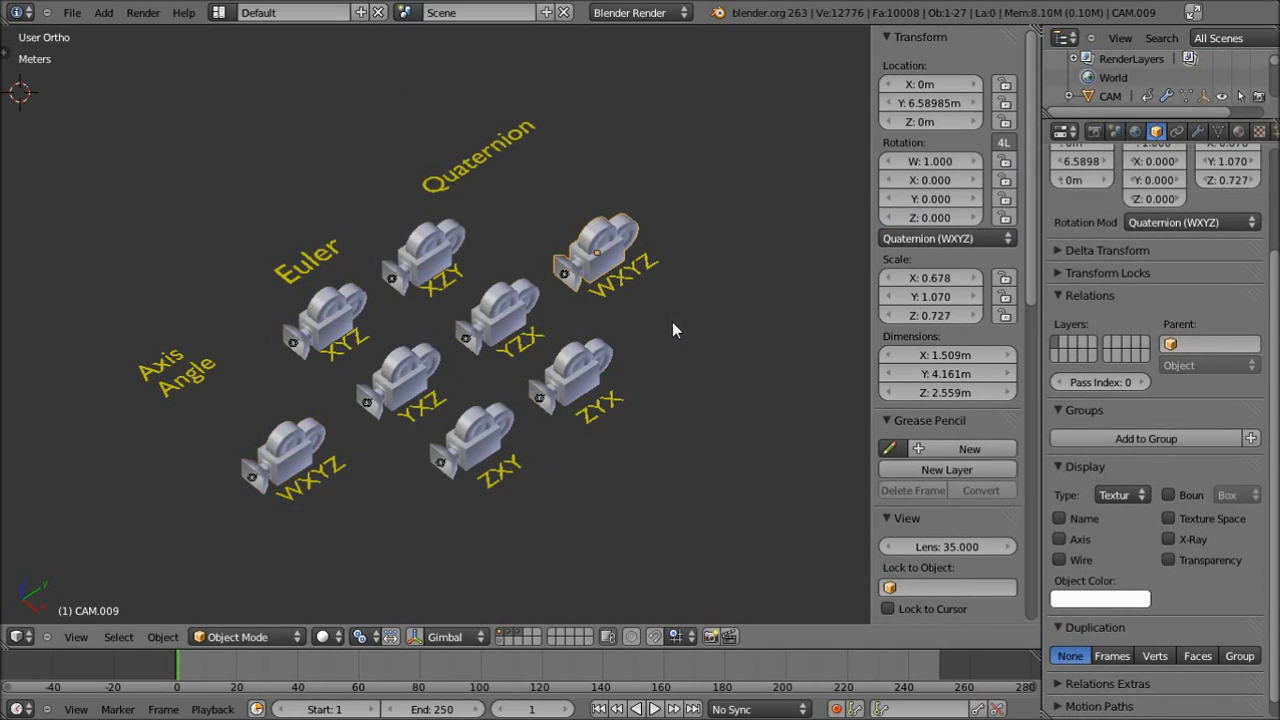
# - Select all eight cameras and set the pivot point to Individual Origins
pyautogui.press('a')
pyautogui.moveTo(546, 360); pyautogui.dragTo(536, 439, button='middle')
pyautogui.click(501, 643)
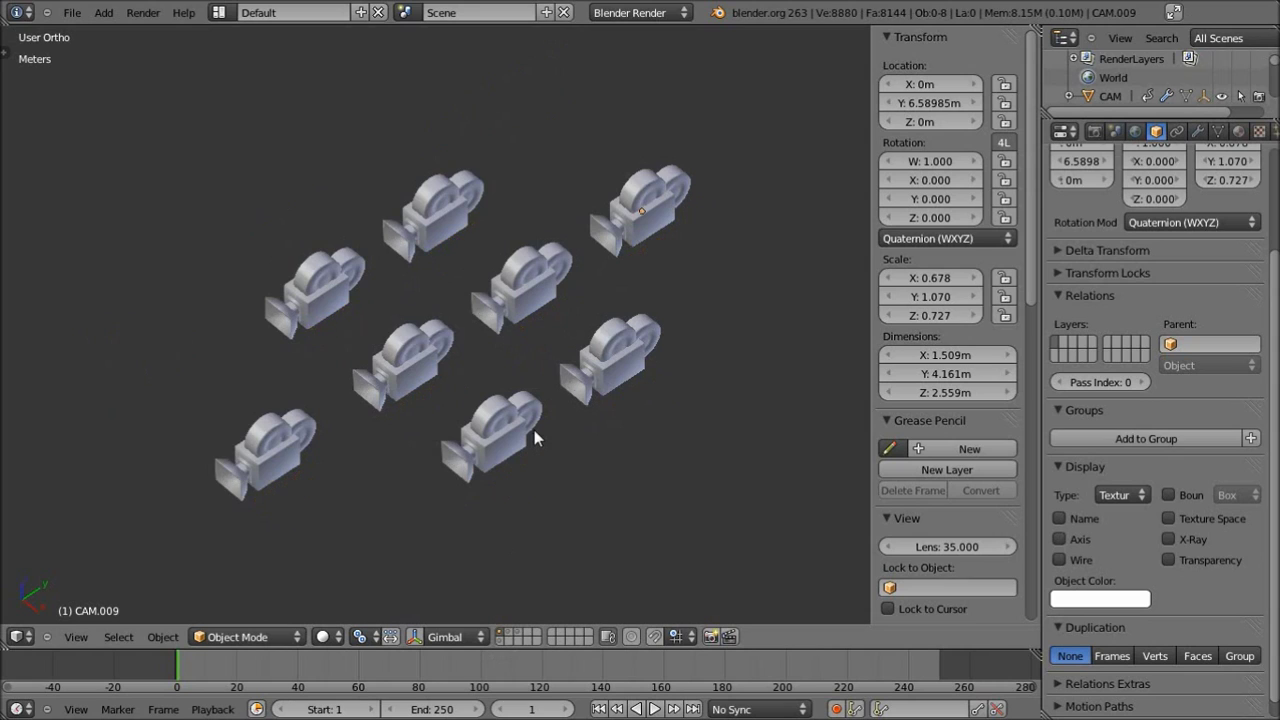
pyautogui.press('a')
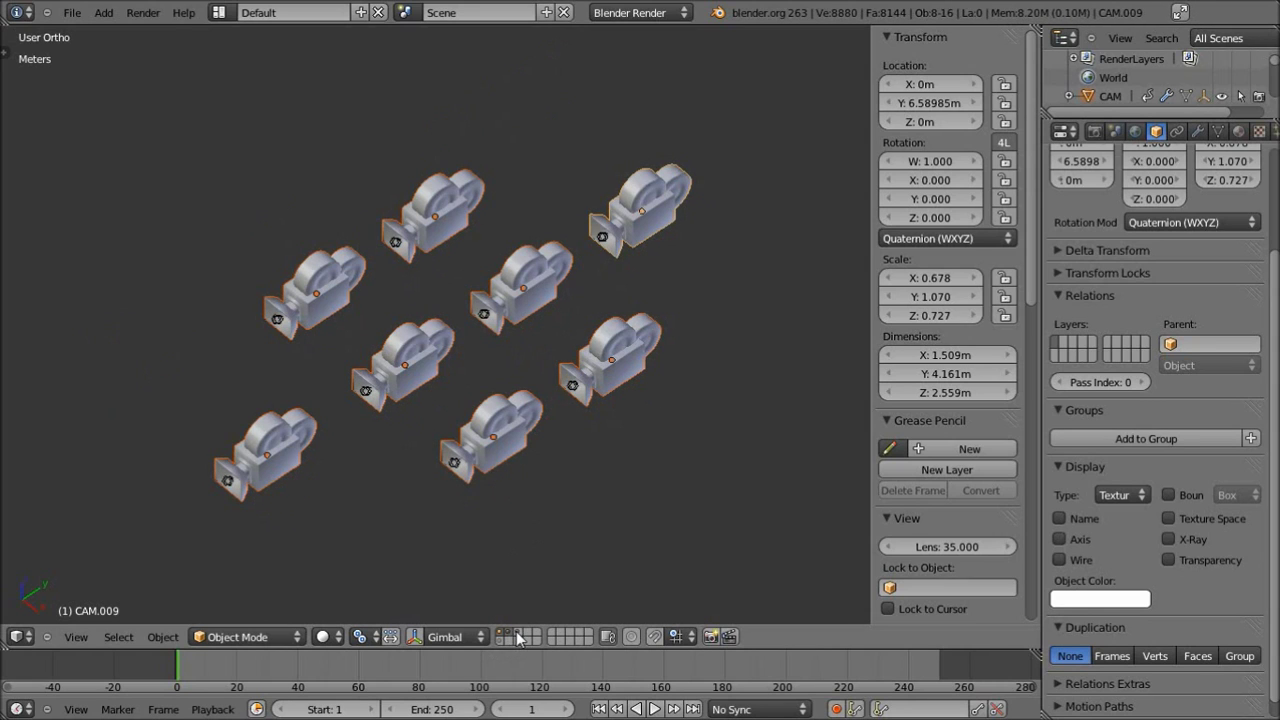
pyautogui.keyDown('shift'); pyautogui.click(518, 638); pyautogui.keyUp('shift')
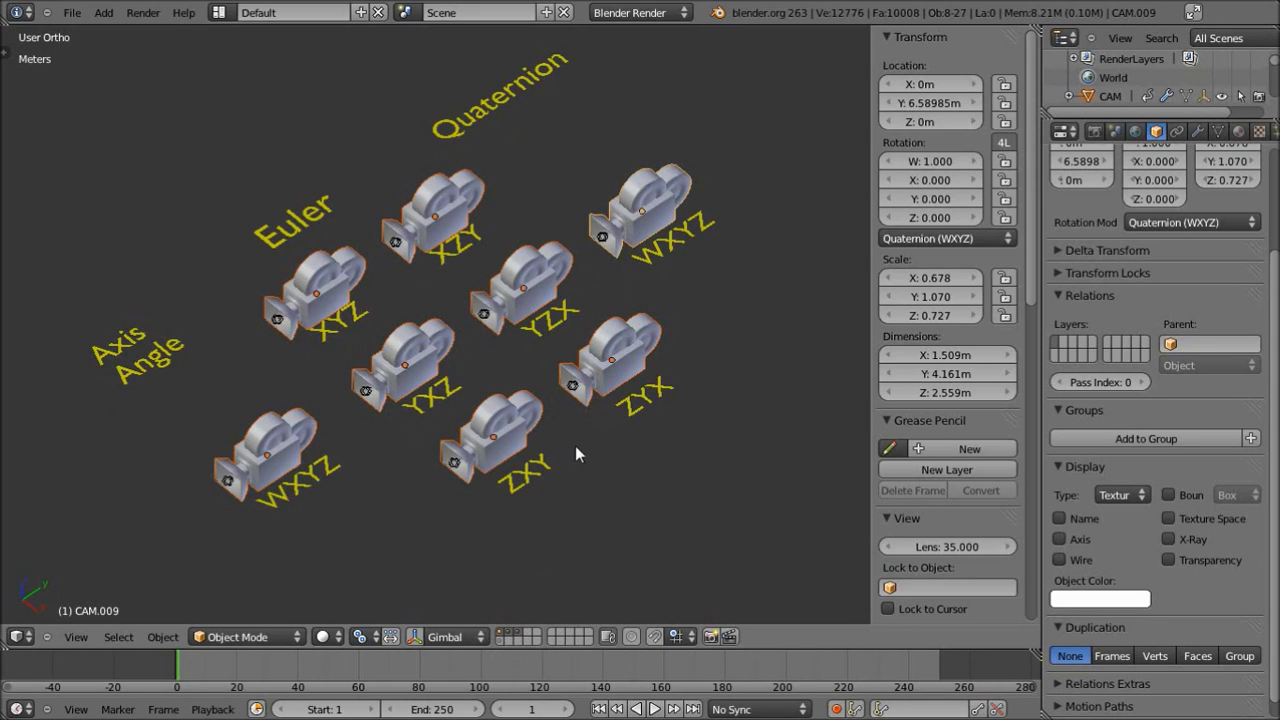
pyautogui.click(362, 637)
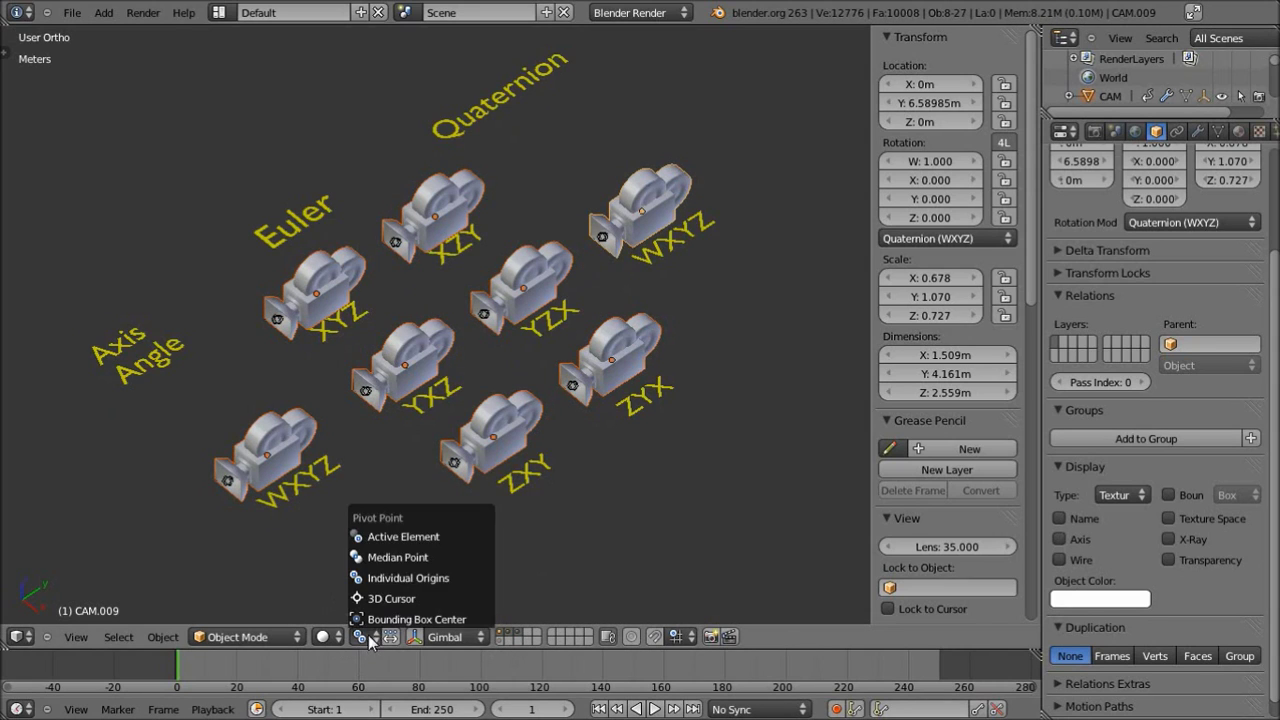
pyautogui.click(431, 579)
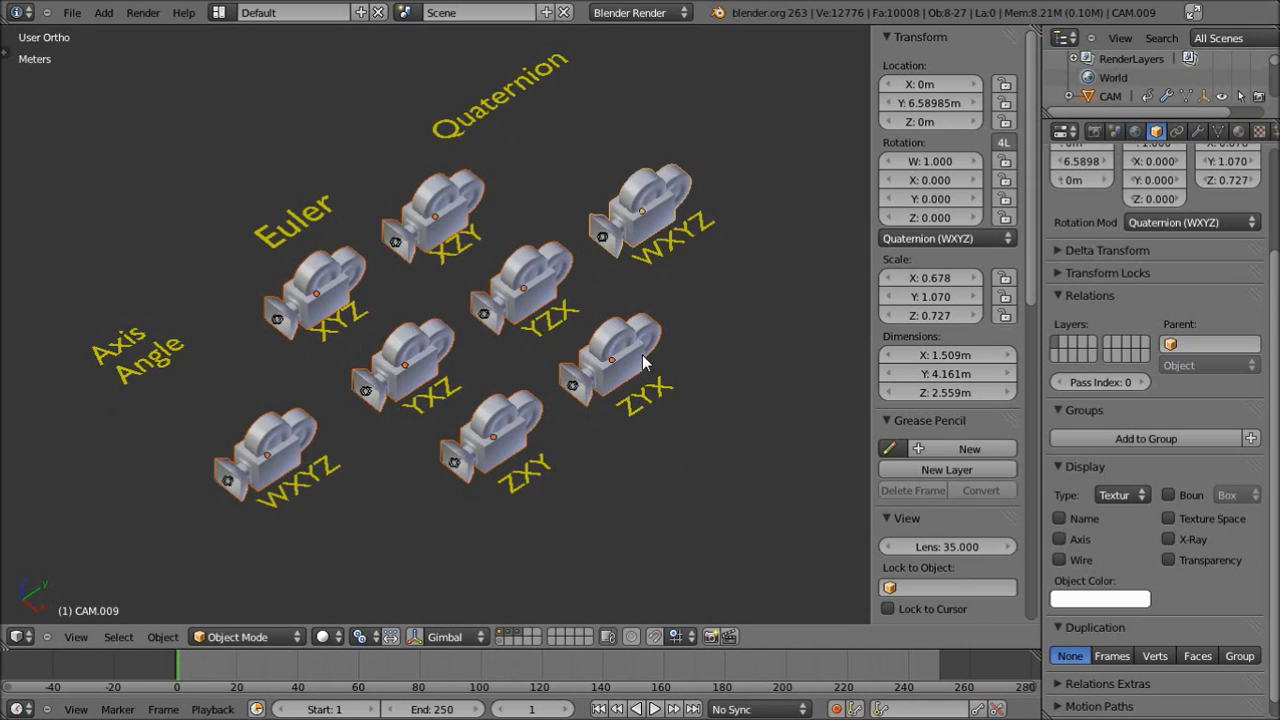
# - Keyframe every camera's rotation at frame 1, with the YXZ Euler camera active
pyautogui.press('i')
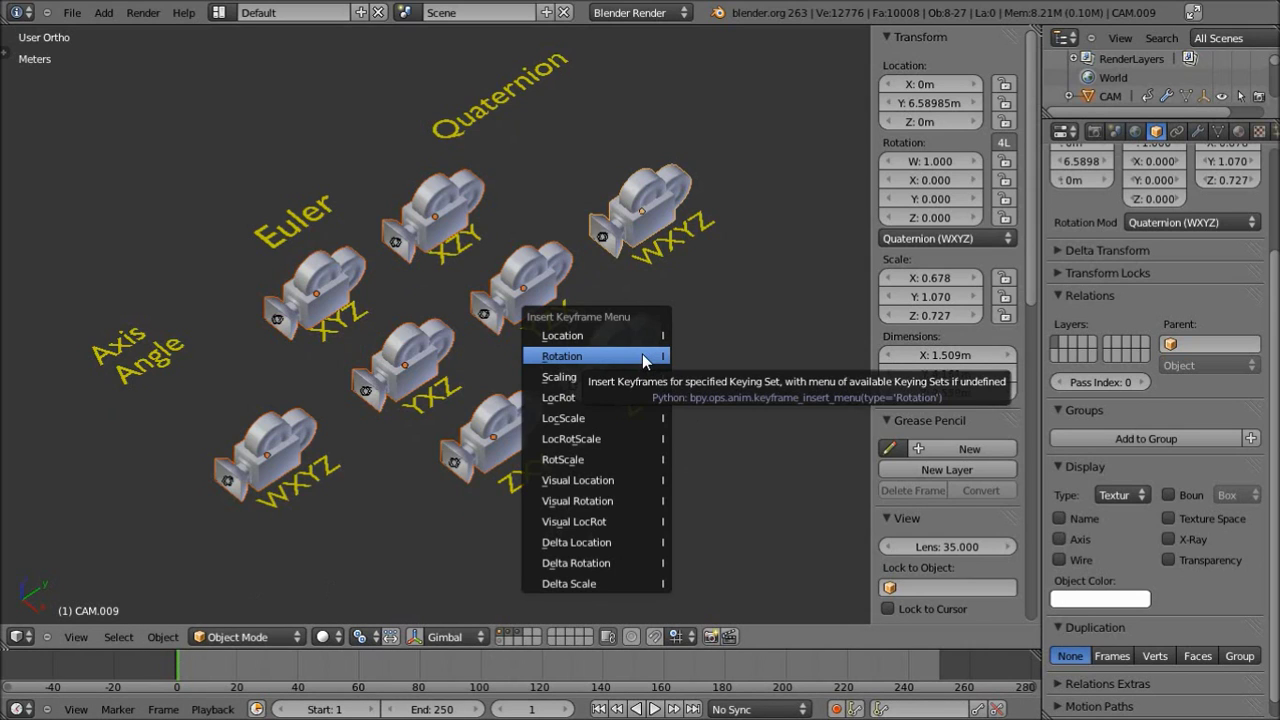
pyautogui.click(645, 358)
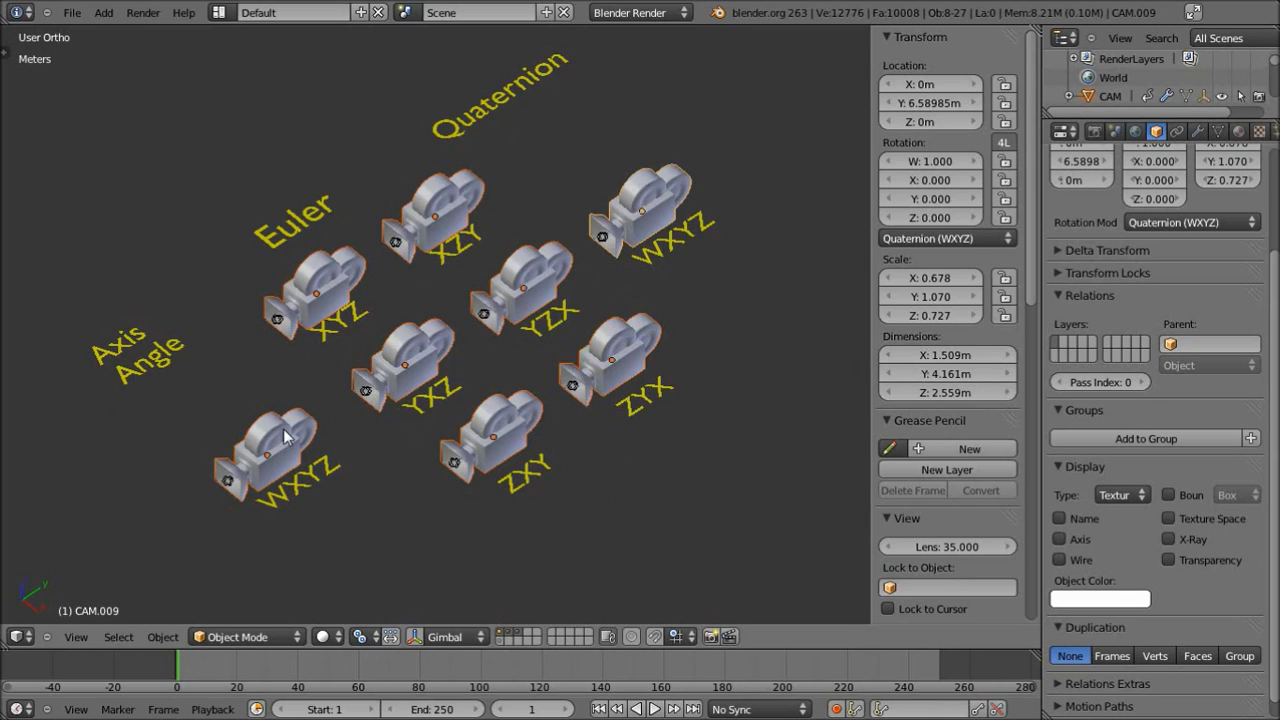
pyautogui.rightClick(578, 386)
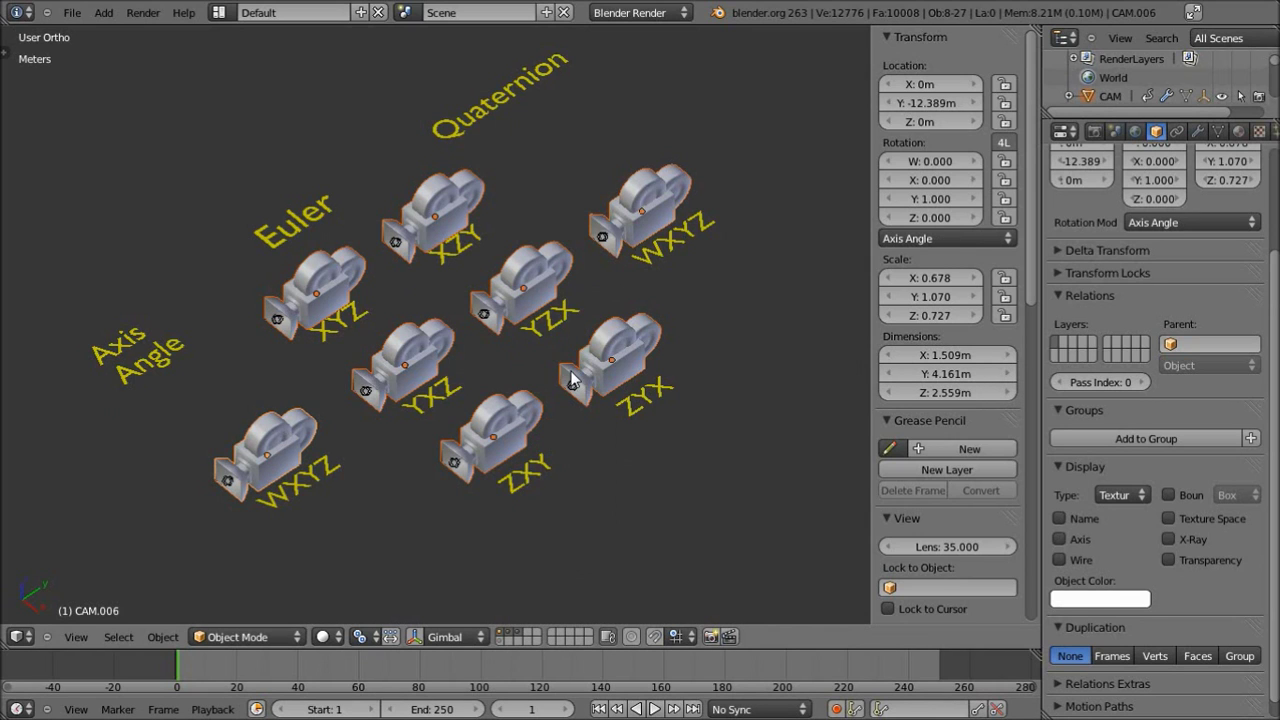
pyautogui.press('a')
pyautogui.press('a')
pyautogui.keyDown('shift'); pyautogui.rightClick(440, 352); pyautogui.keyUp('shift')
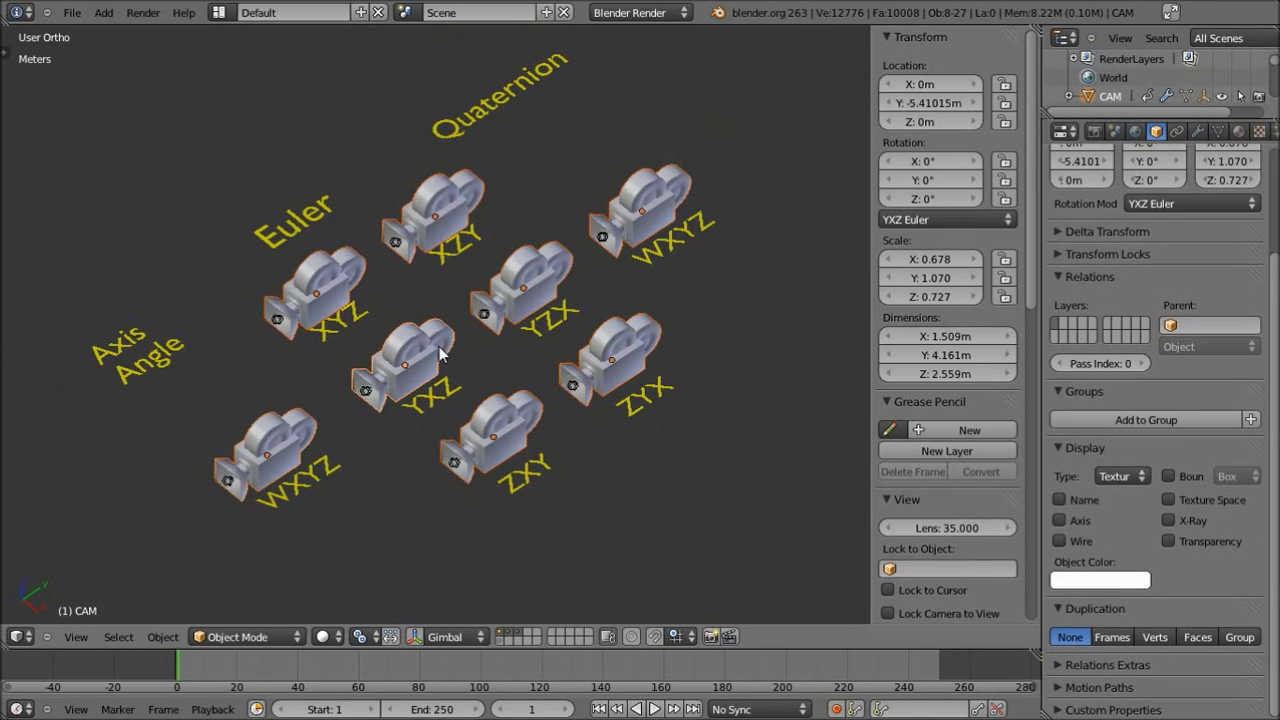
pyautogui.press('i')
pyautogui.click(585, 337)
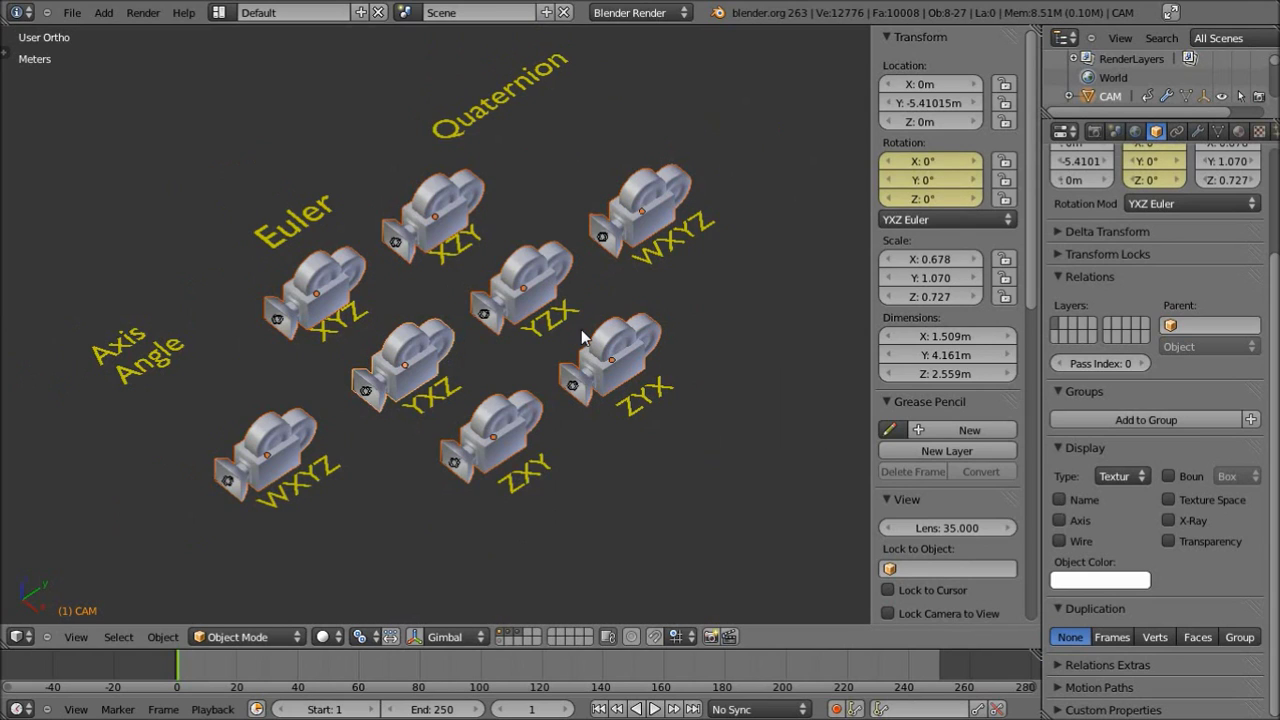
# - At frame 20, turn the cameras 90° about global Y and key their rotation
pyautogui.click(236, 675)
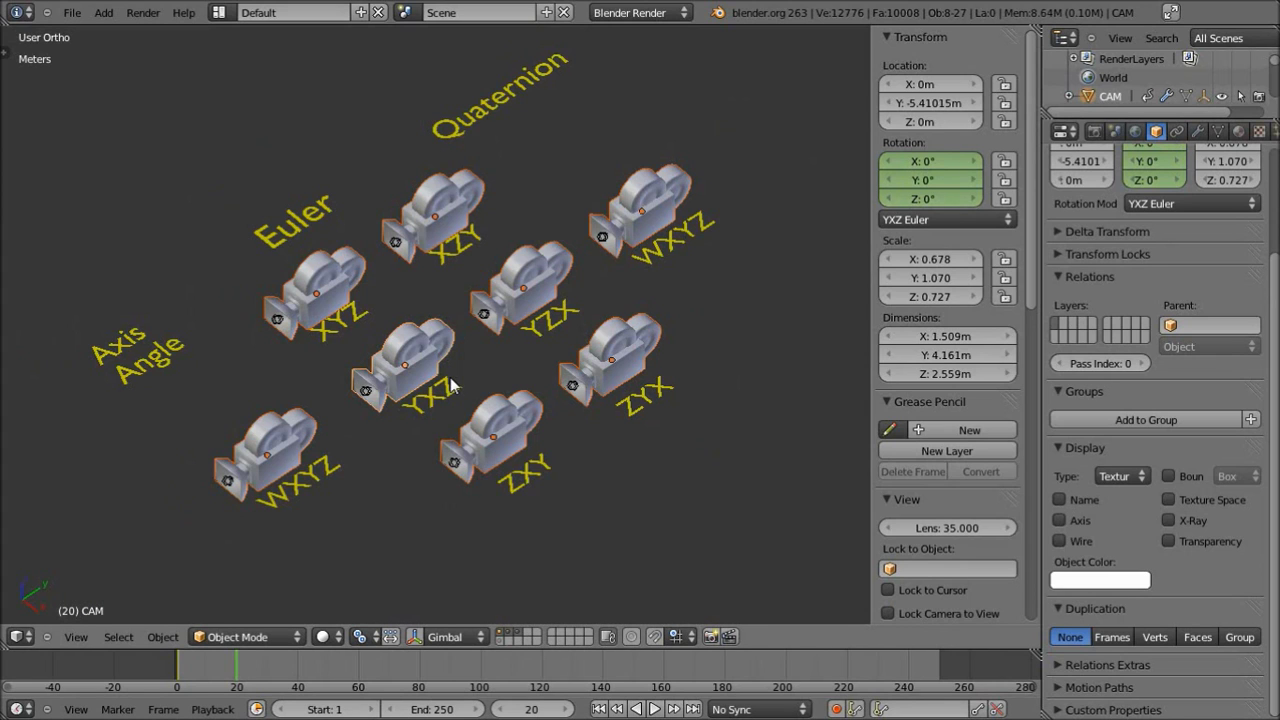
pyautogui.press('r')
pyautogui.press('x')
pyautogui.press('y')
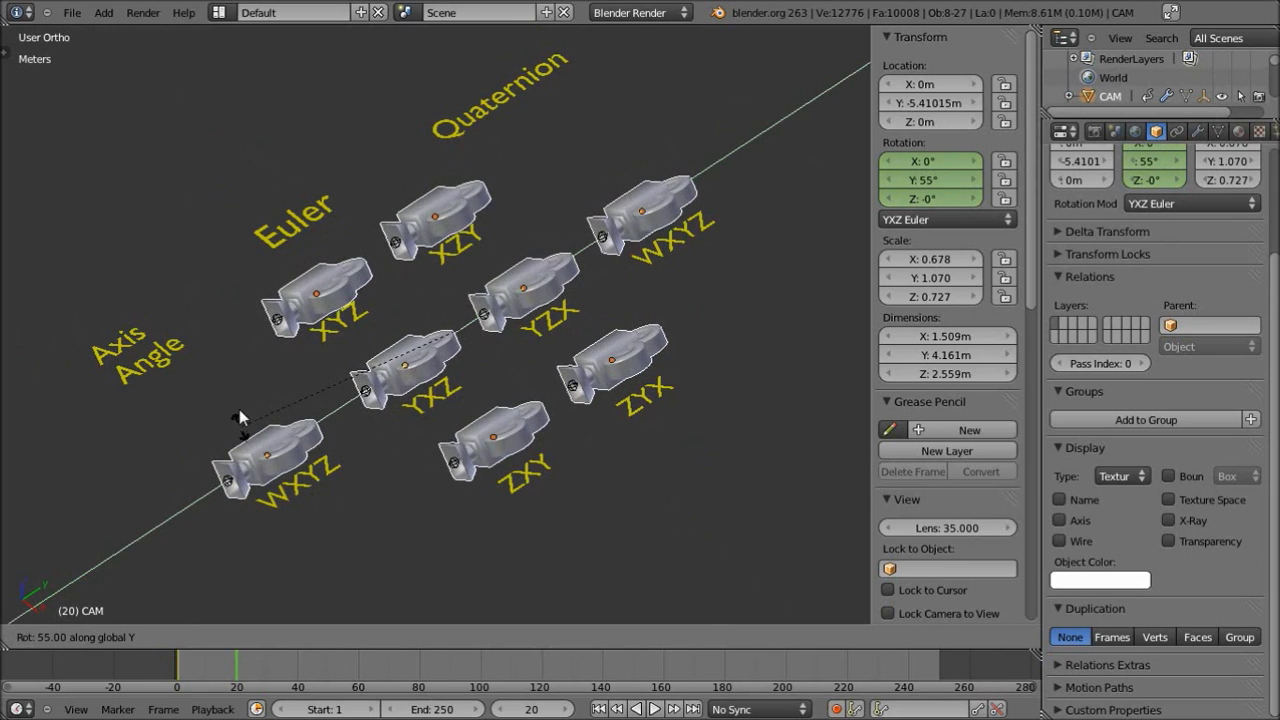
pyautogui.click(322, 300)
pyautogui.press('i')
pyautogui.click(481, 338)
# - At frame 40, turn the cameras 90° about global Z and key their rotation
pyautogui.click(294, 667)
pyautogui.moveTo(296, 672); pyautogui.dragTo(300, 674)
pyautogui.press('r')
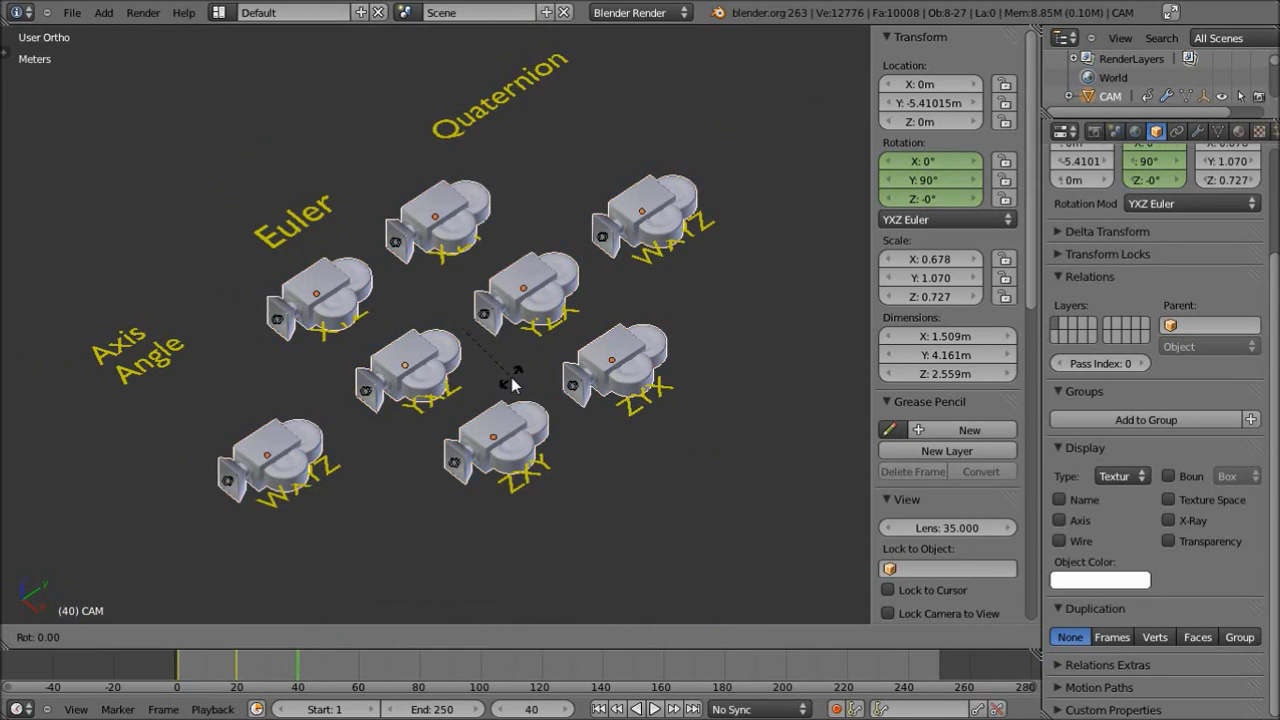
pyautogui.press('z')
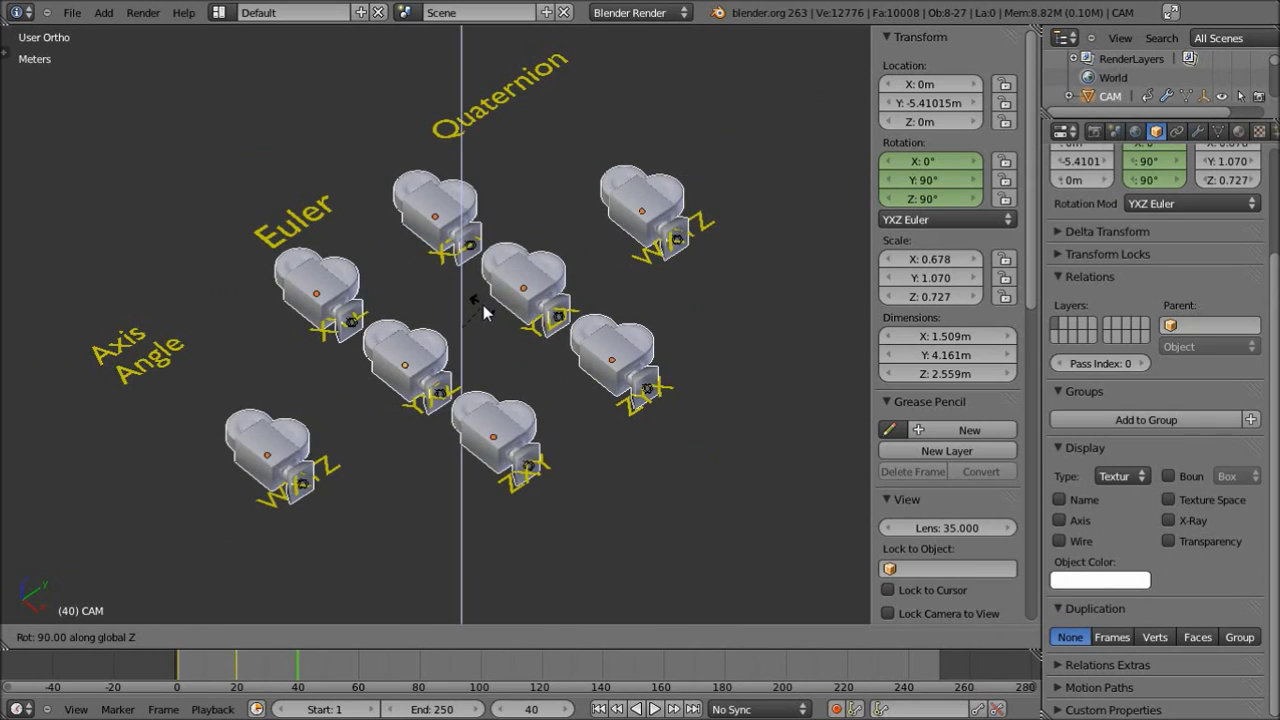
pyautogui.press('Escape')
pyautogui.press('i')
pyautogui.click(495, 304)
# - At frame 59, turn the cameras 90° about global X and key their rotation
pyautogui.press('Right')
pyautogui.press('Right')
pyautogui.press('Right')
pyautogui.click(360, 668)
pyautogui.press('Left')
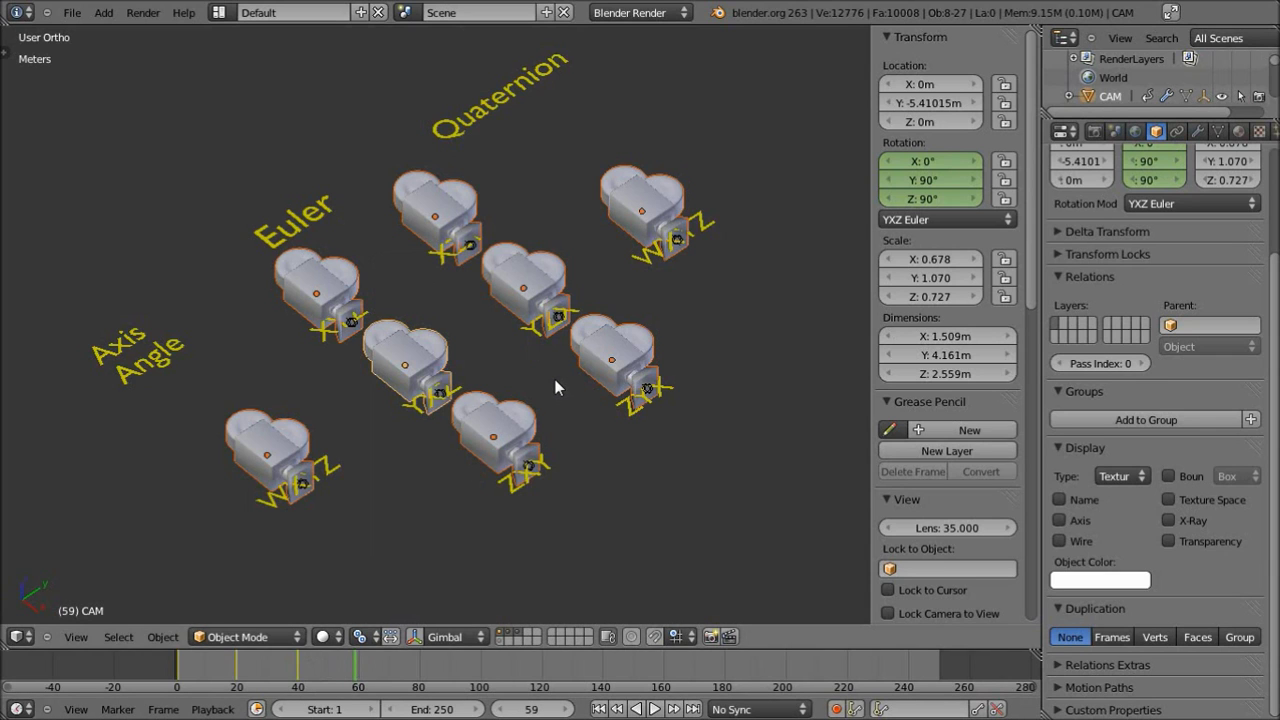
pyautogui.press('r')
pyautogui.press('y')
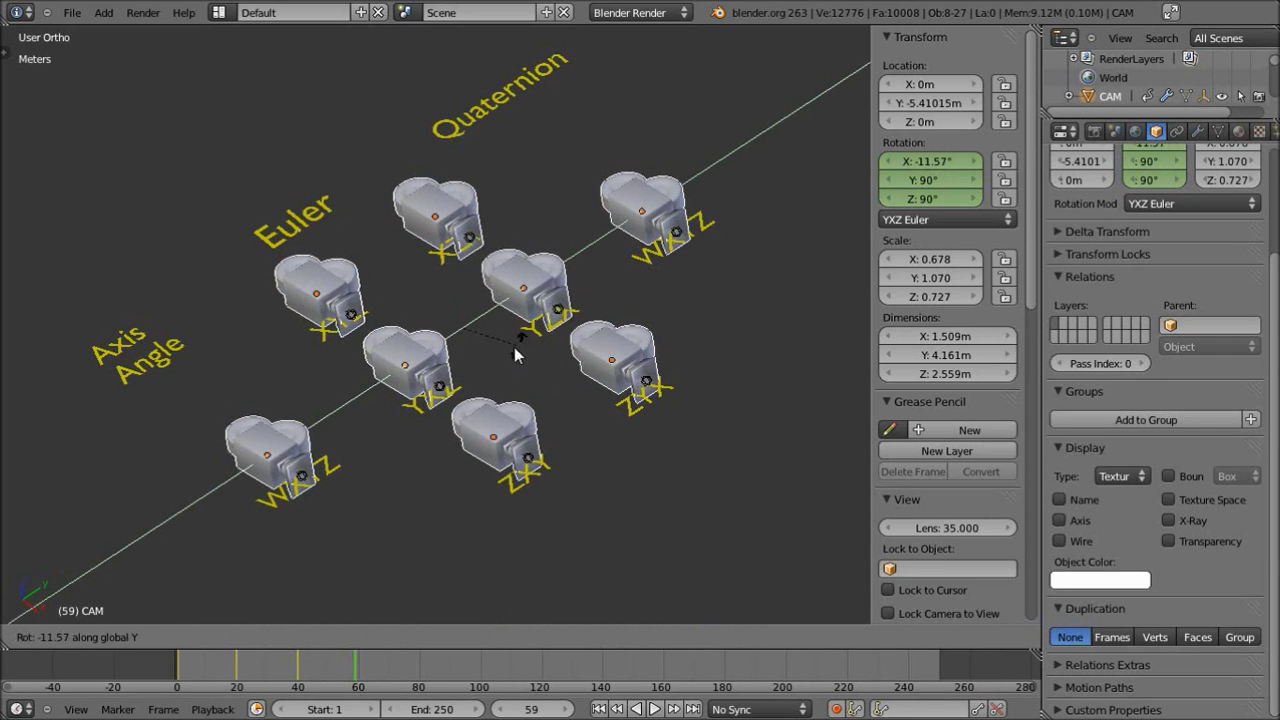
pyautogui.press('x')
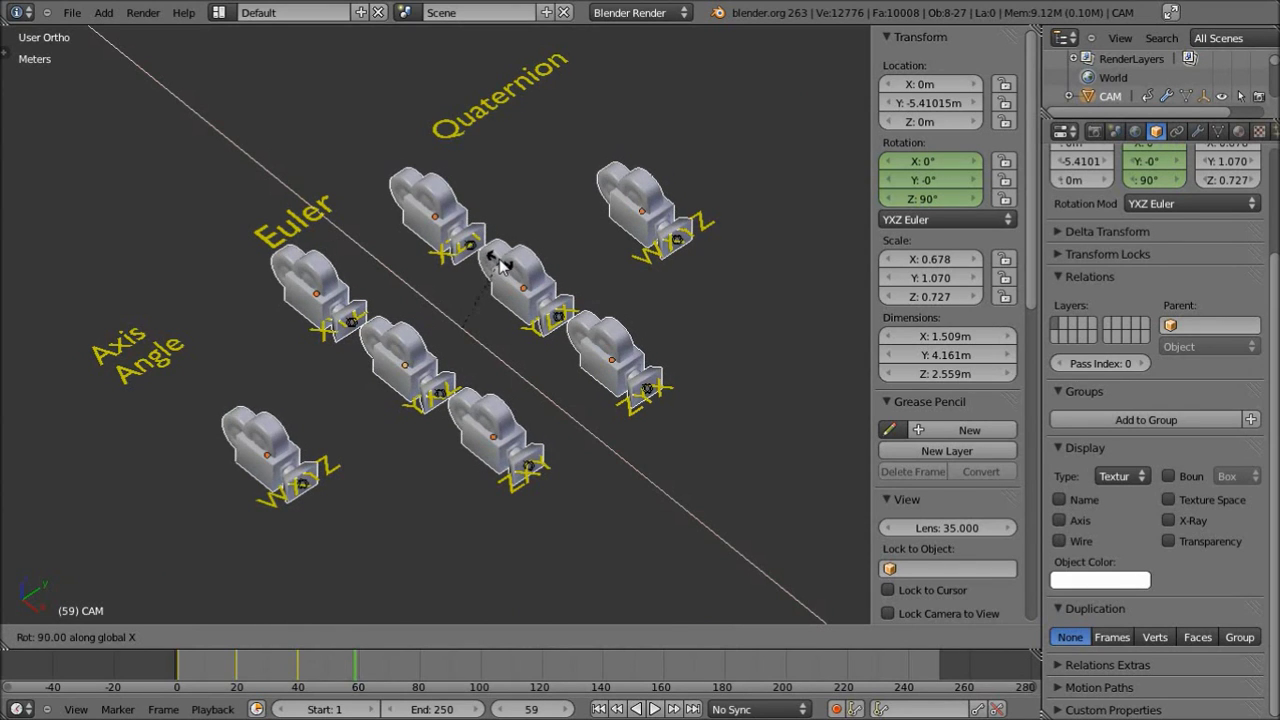
pyautogui.click(499, 262)
pyautogui.press('i')
pyautogui.click(505, 264)
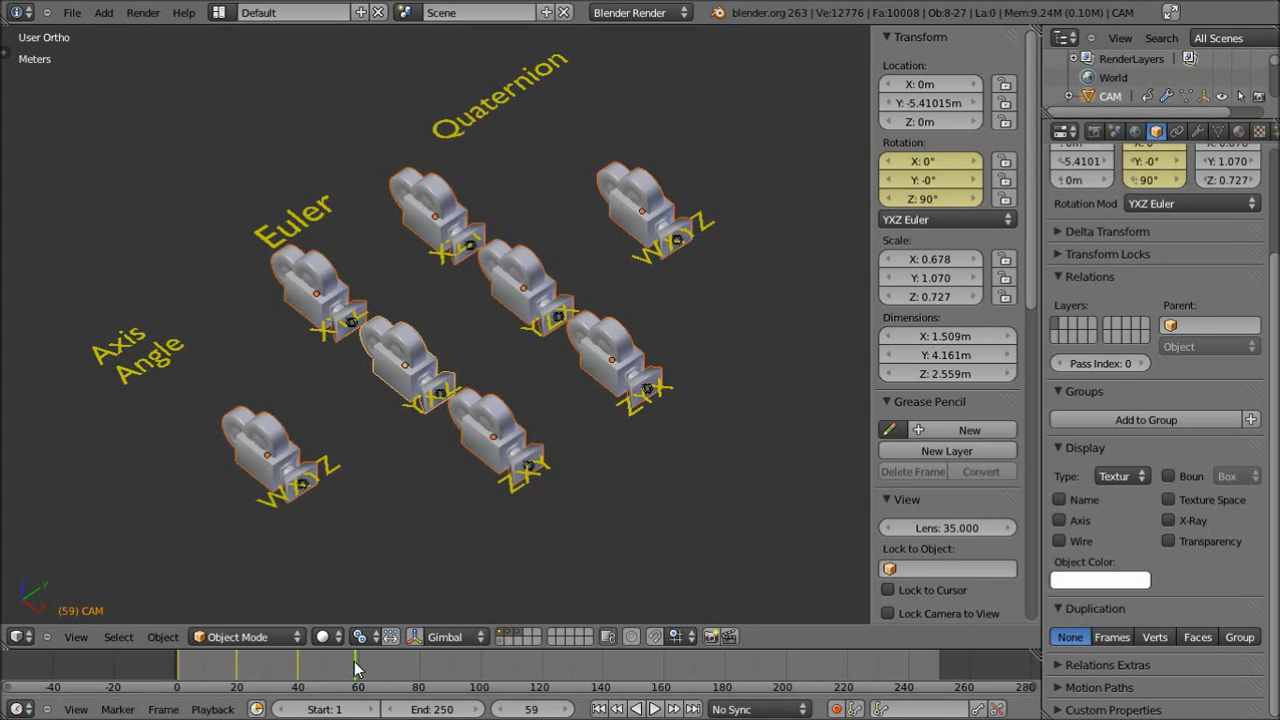
# - Jump between frames 1, 40 and 59 and scrub the timeline to compare the cameras' turns
pyautogui.click(180, 670)
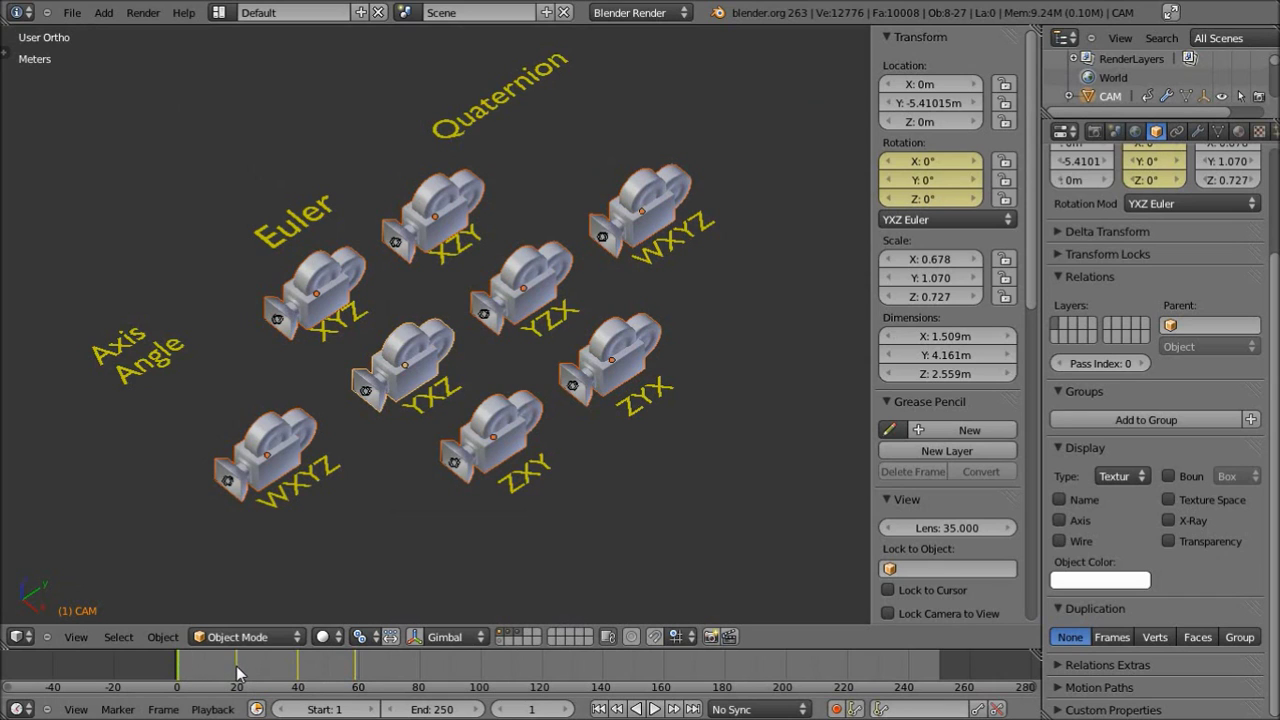
pyautogui.click(298, 670)
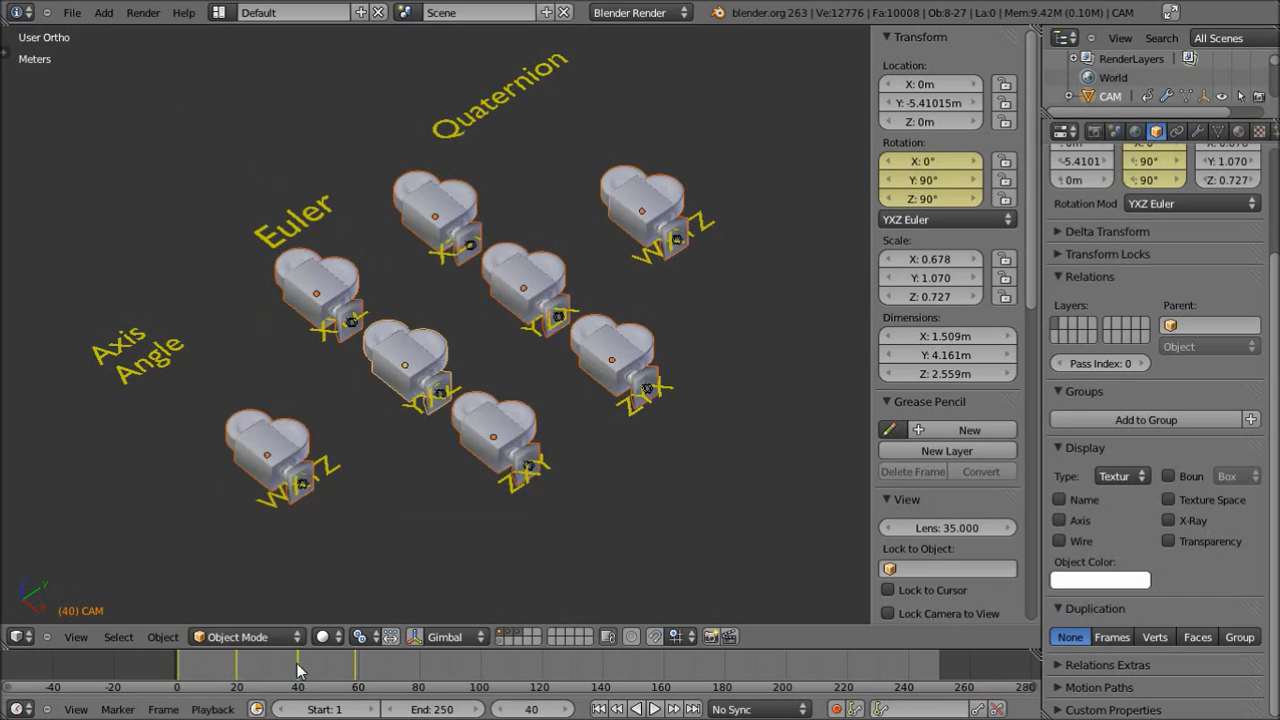
pyautogui.click(355, 670)
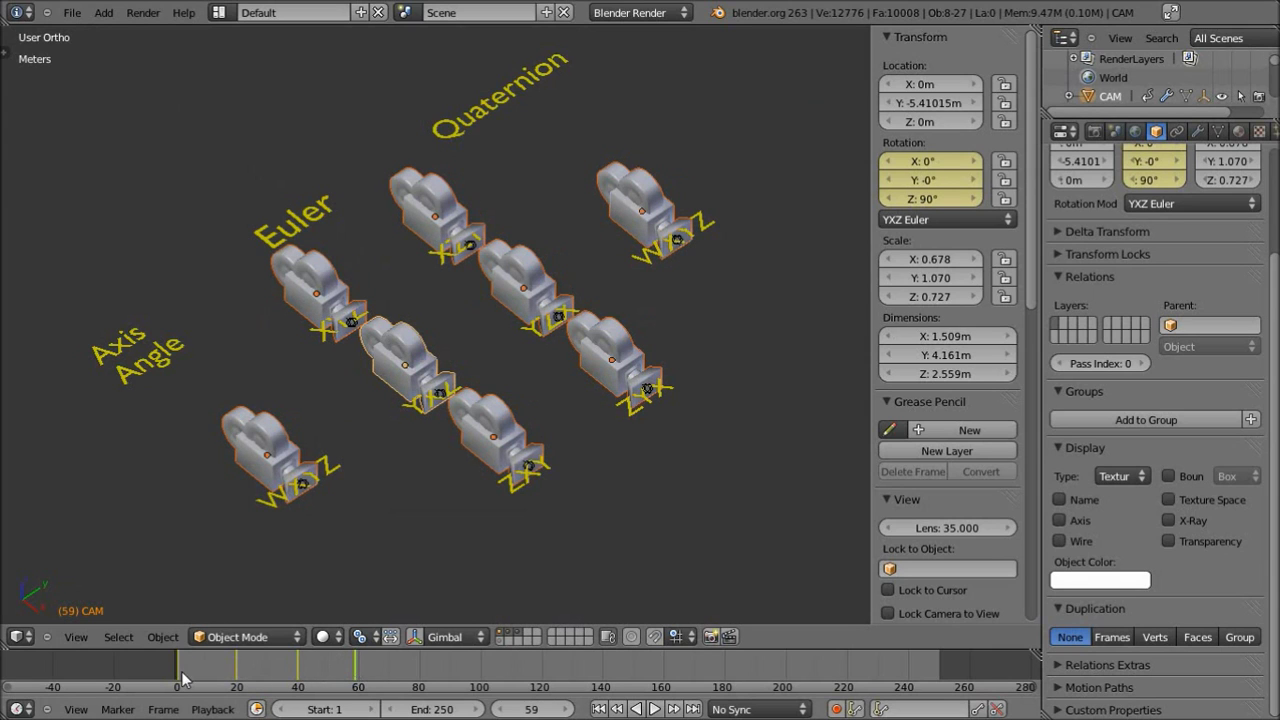
pyautogui.moveTo(178, 673); pyautogui.dragTo(266, 680)
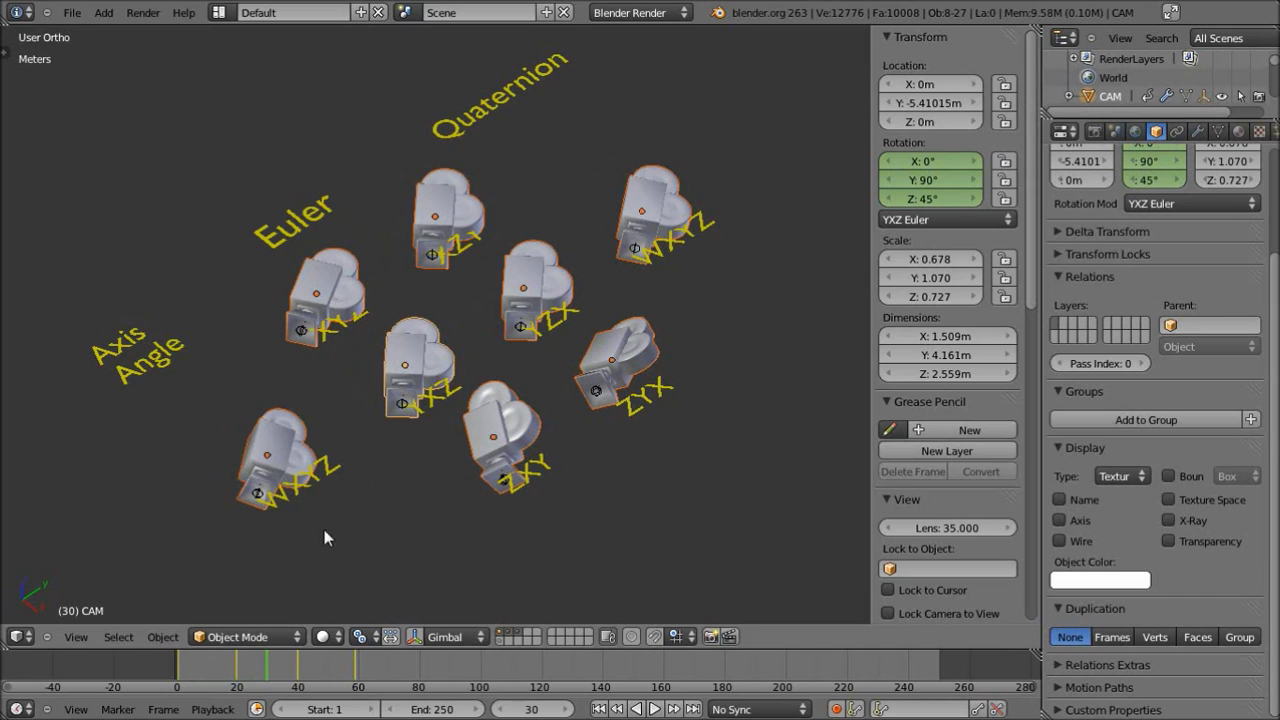
pyautogui.click(284, 667)
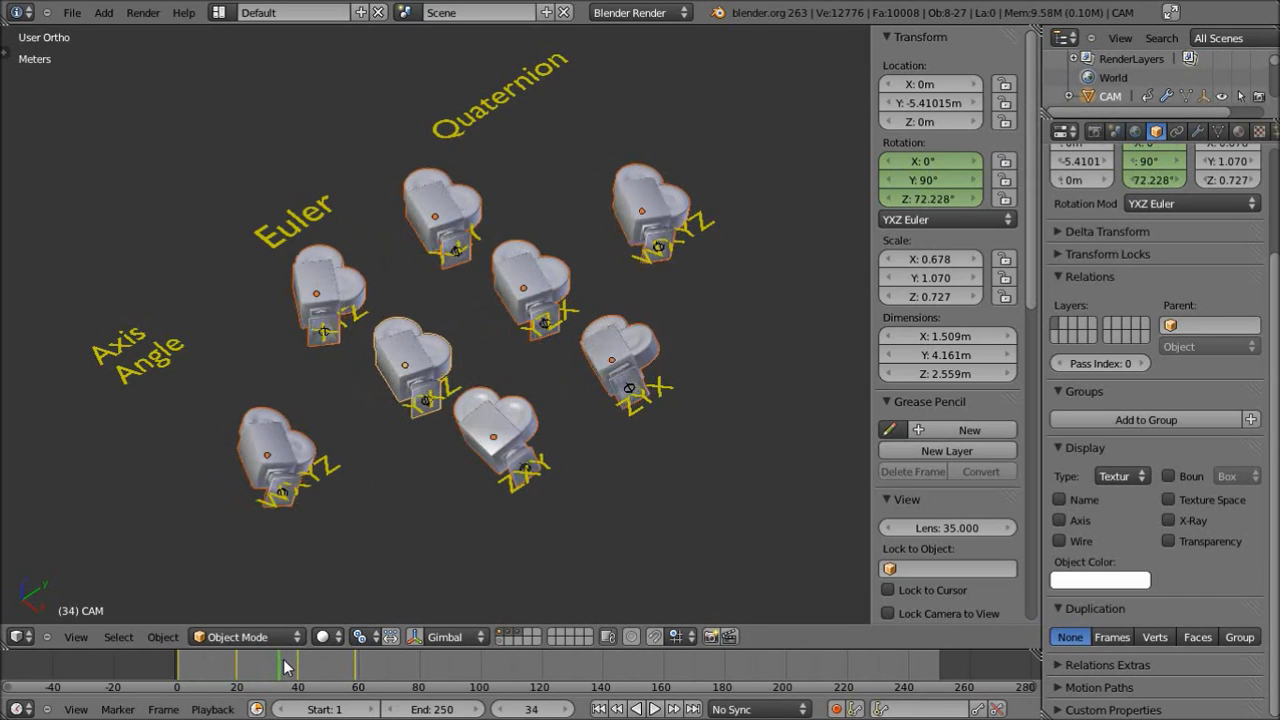
pyautogui.moveTo(284, 667); pyautogui.dragTo(356, 670)
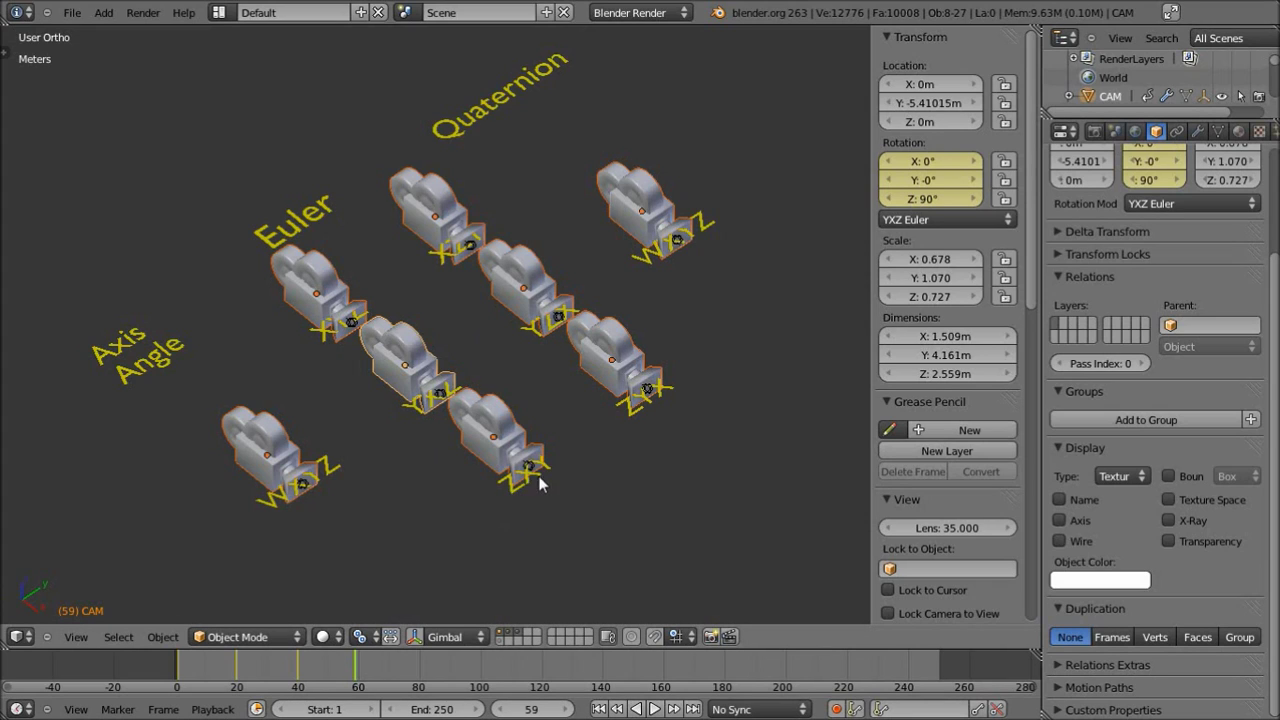
# - Select only the quaternion WXYZ camera, scrub to frame 29, then drag back to frame 1
pyautogui.rightClick(627, 219)
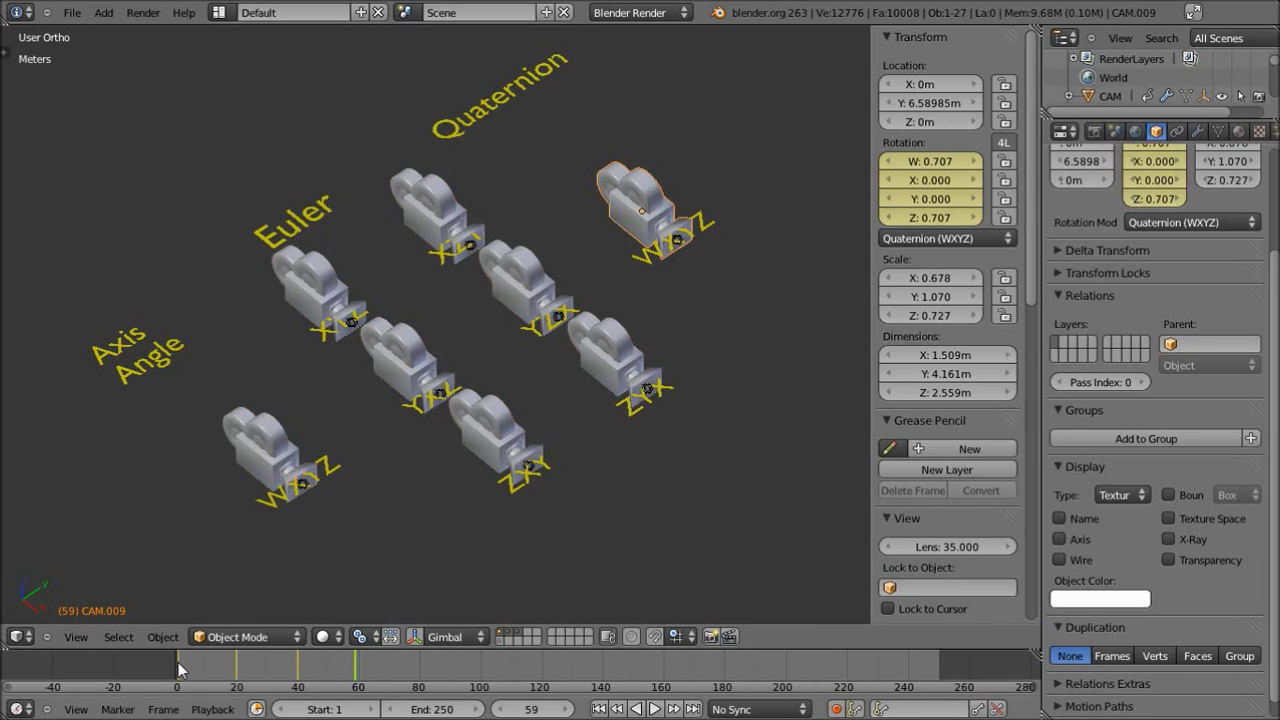
pyautogui.moveTo(179, 663); pyautogui.dragTo(359, 668)
pyautogui.moveTo(360, 665); pyautogui.dragTo(180, 665)
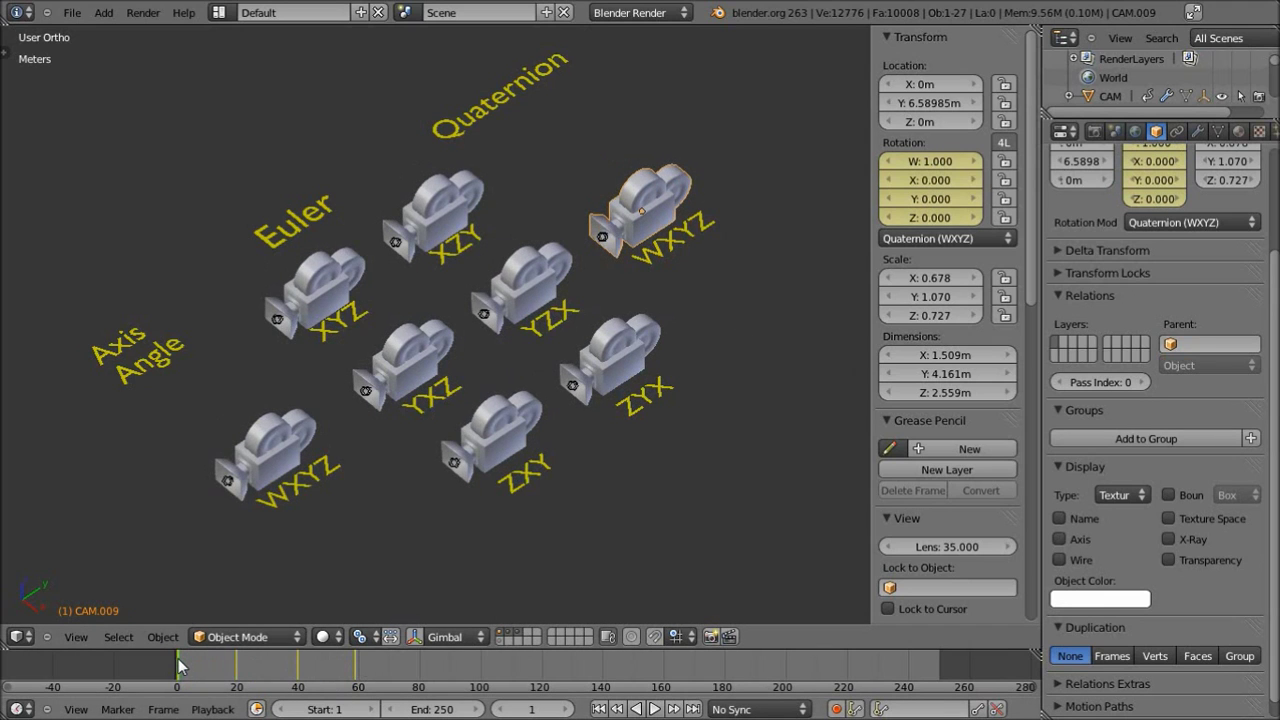
# - Select the empty on the YXZ camera's lens and zoom in close on that camera
pyautogui.rightClick(365, 394)
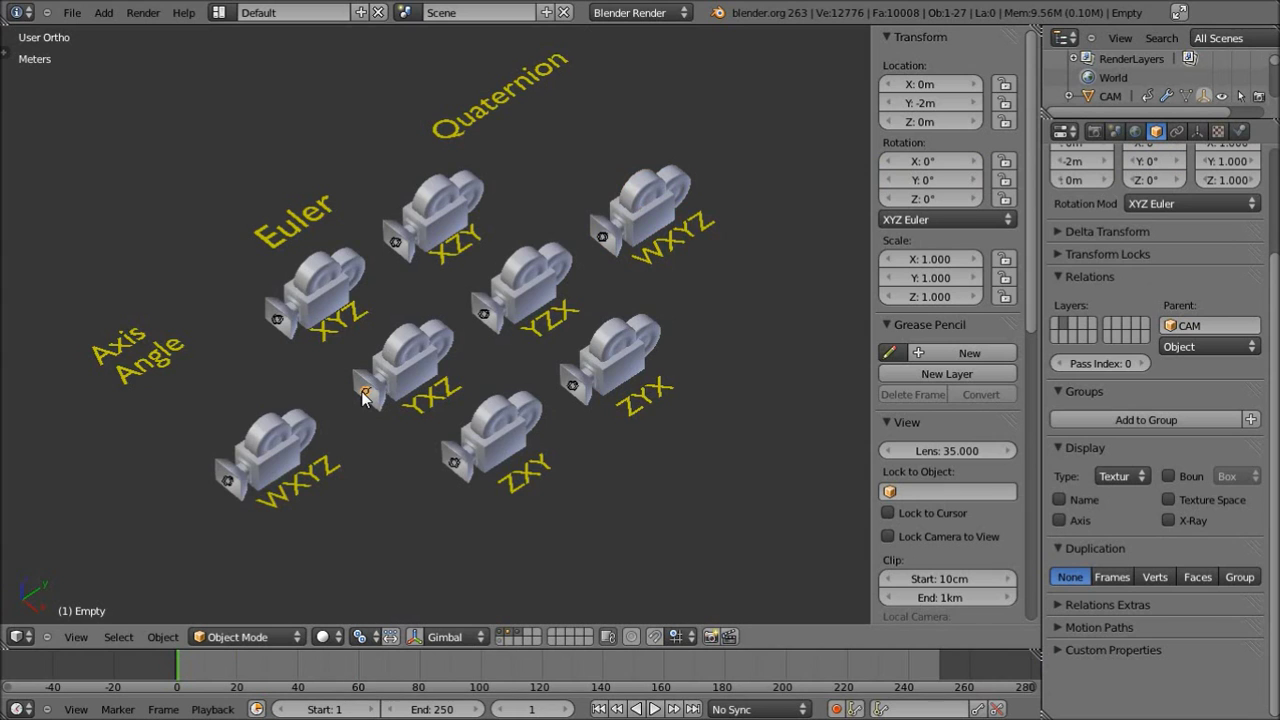
pyautogui.scroll(6, 374, 390)
pyautogui.keyDown('shift'); pyautogui.moveTo(371, 388); pyautogui.dragTo(533, 252, button='middle'); pyautogui.keyUp('shift')
pyautogui.scroll(3, 594, 200)
pyautogui.scroll(-1, 573, 207)
pyautogui.scroll(-1, 487, 268)
pyautogui.scroll(2, 529, 252)
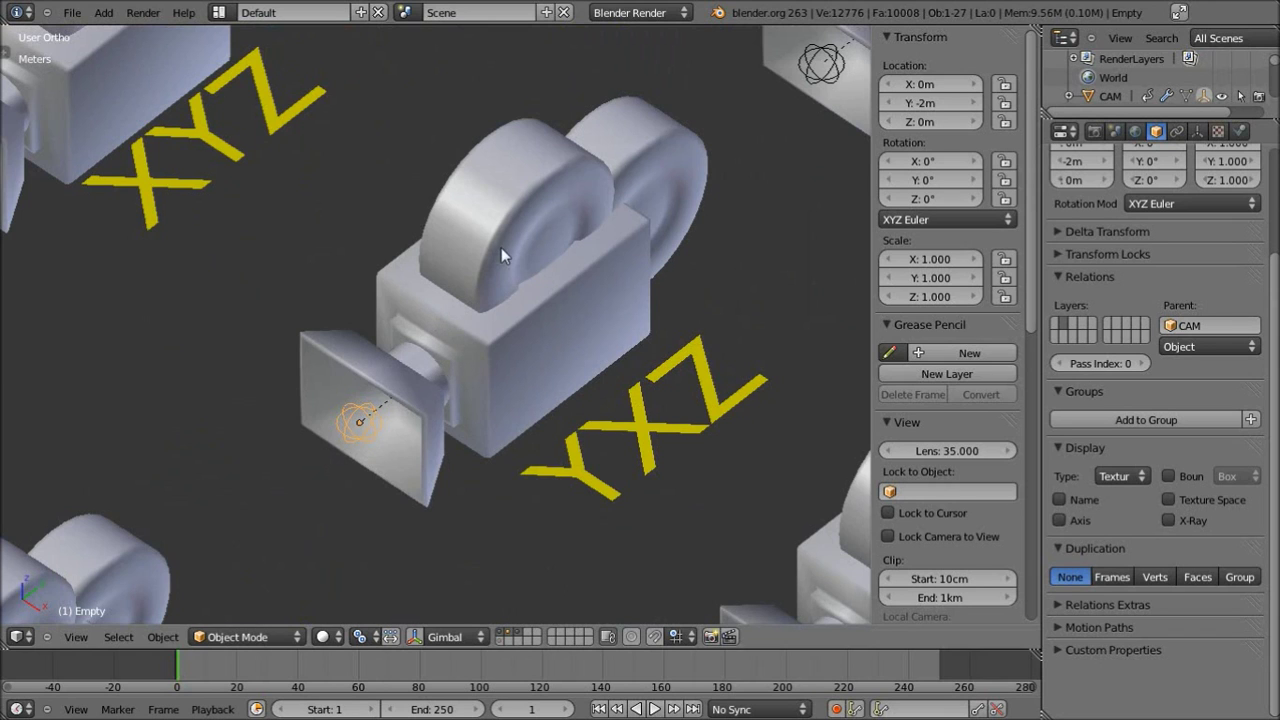
pyautogui.moveTo(207, 669); pyautogui.dragTo(180, 676)
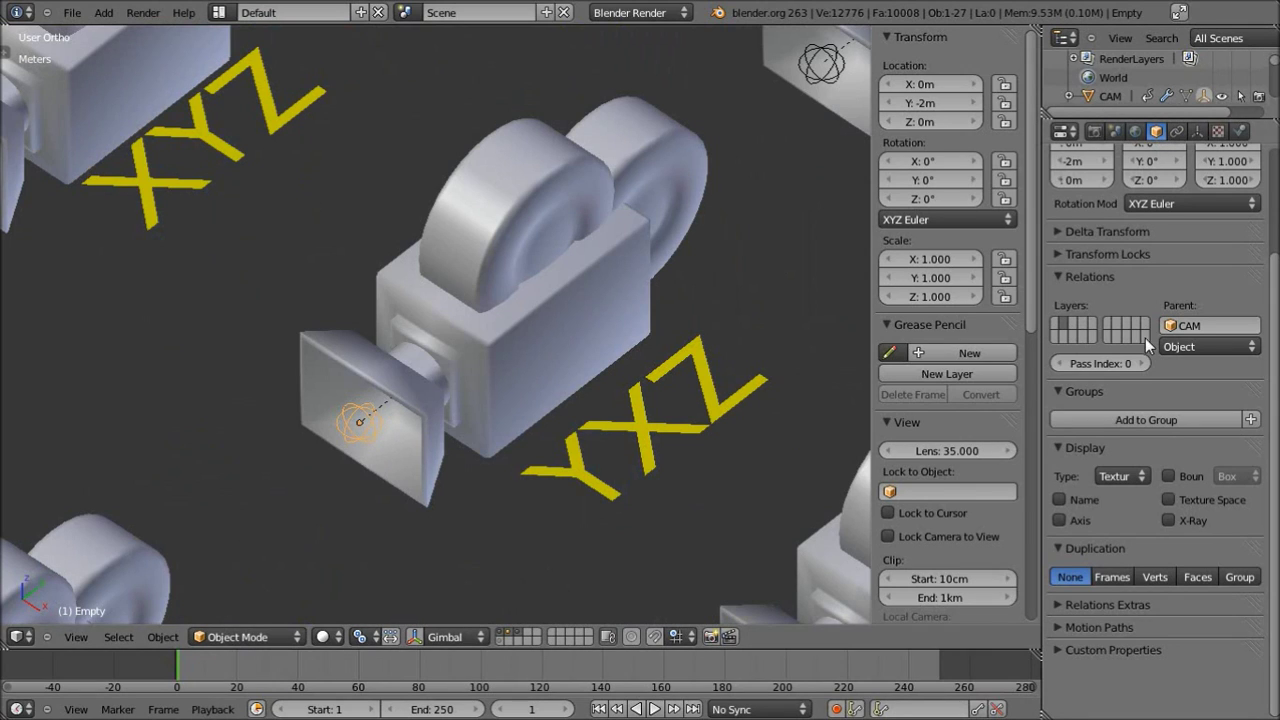
# - Calculate a motion path for the YXZ camera's empty, scrub the timeline, and zoom out to the grid
pyautogui.click(1098, 627)
pyautogui.scroll(-2, 1100, 680)
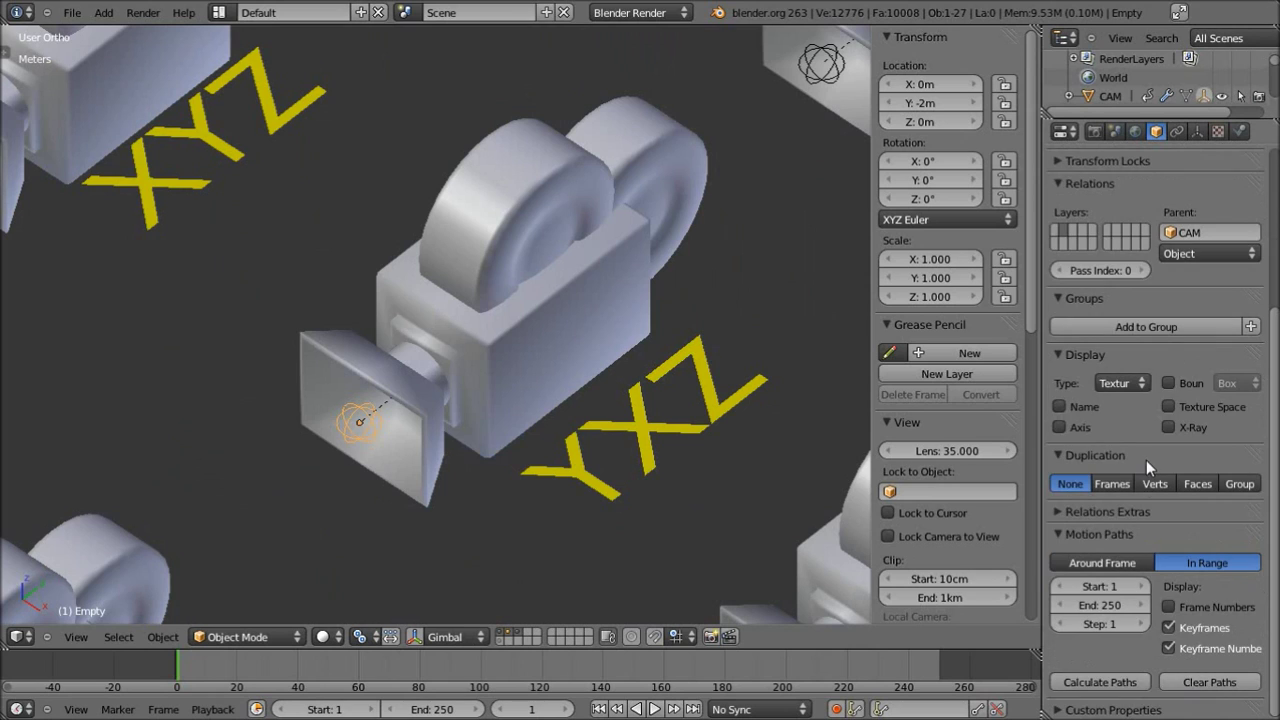
pyautogui.click(1100, 683)
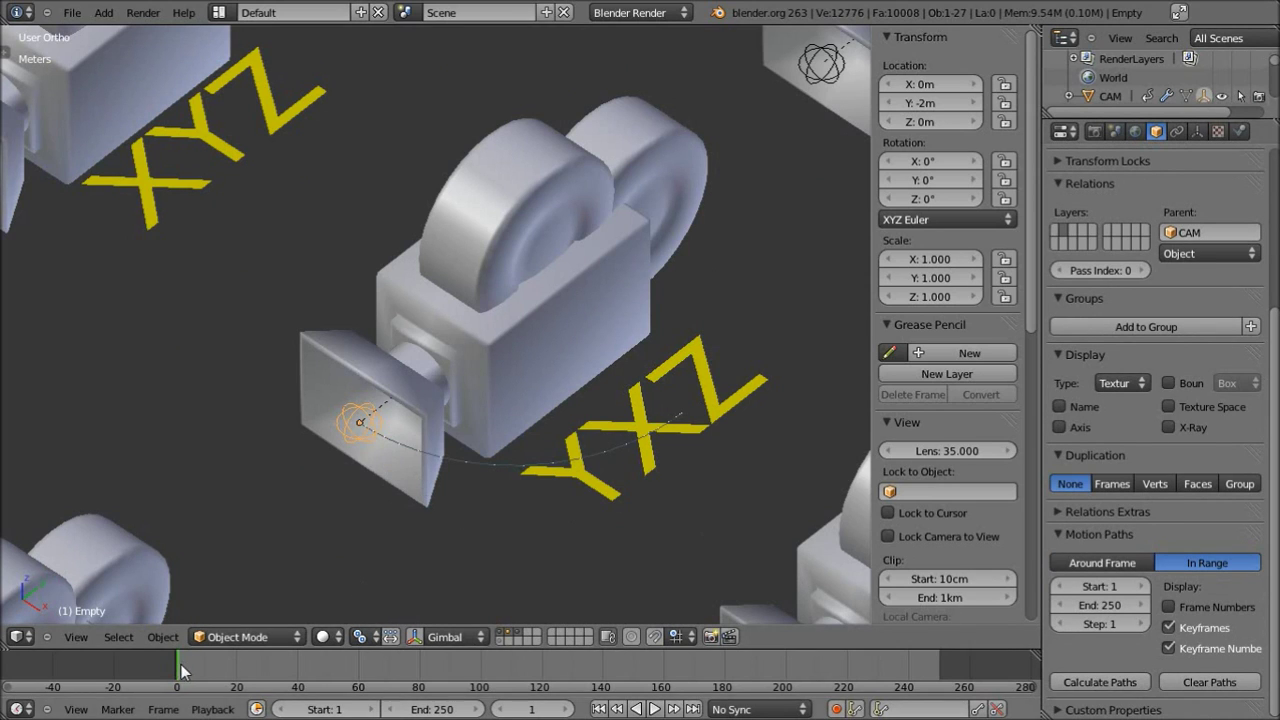
pyautogui.moveTo(188, 675)
pyautogui.mouseDown()
pyautogui.moveTo(355, 680)
pyautogui.moveTo(178, 675)
pyautogui.mouseUp()
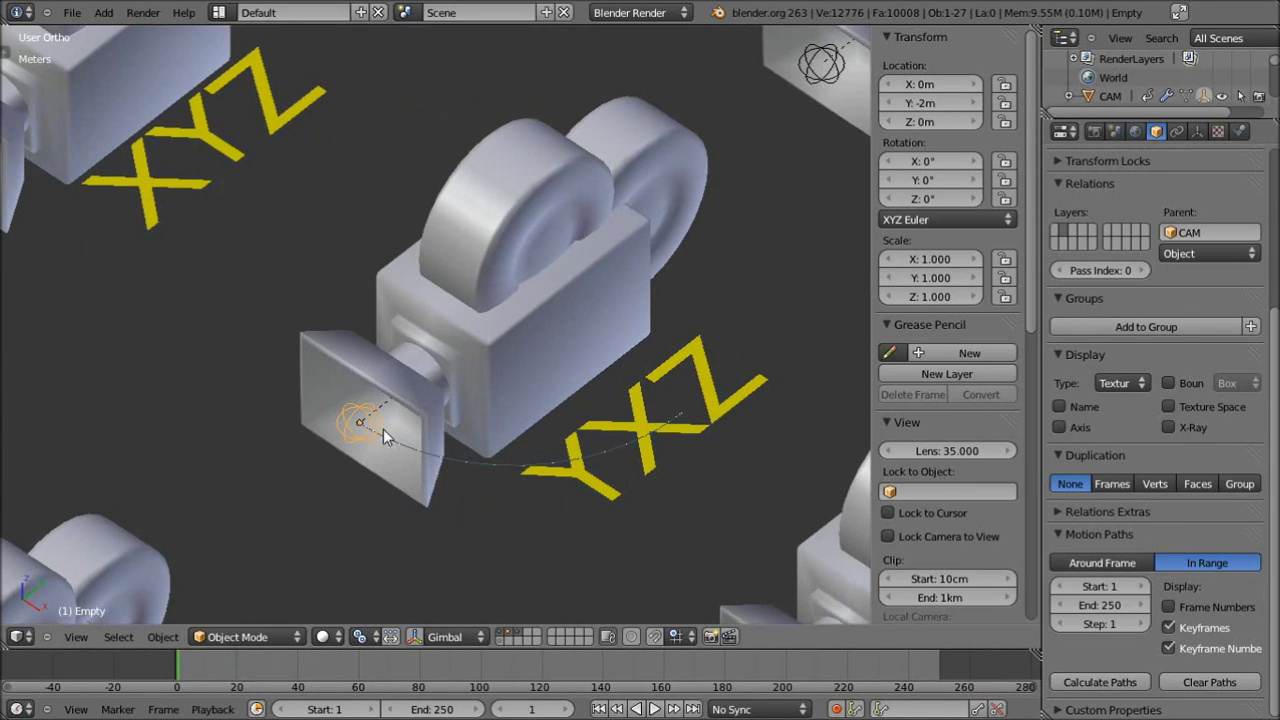
pyautogui.scroll(-6, 395, 393)
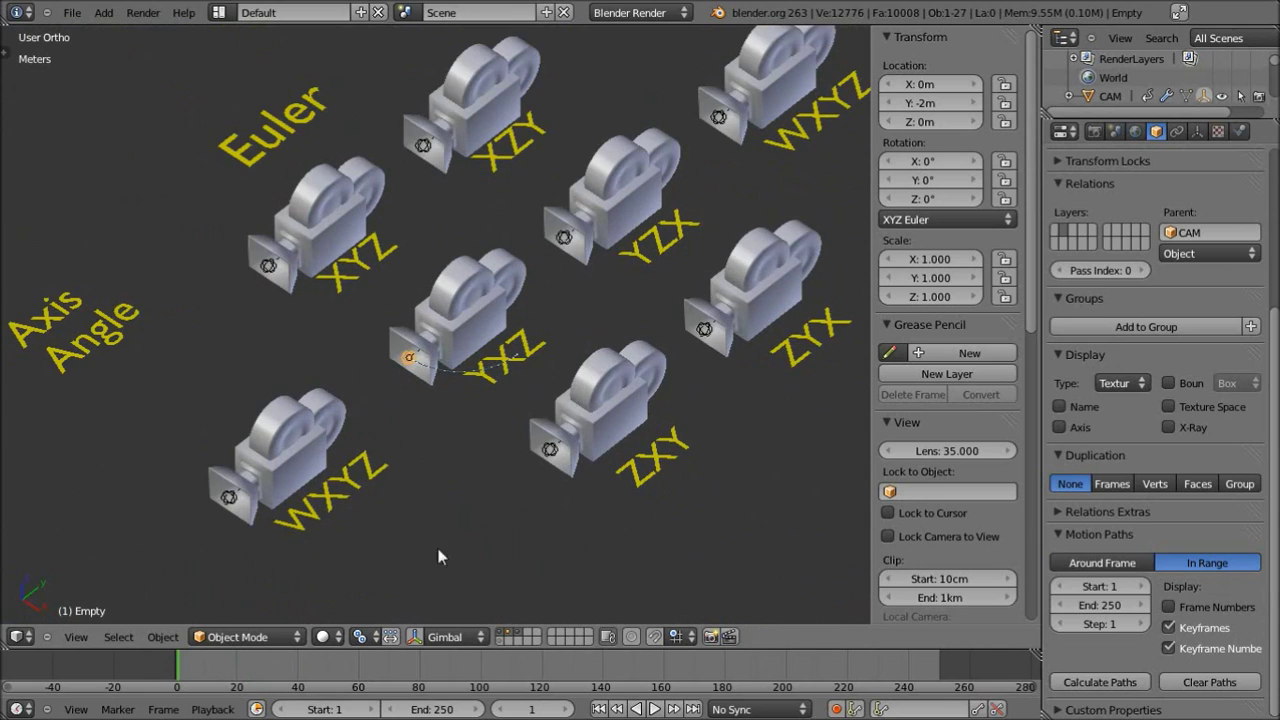
# - Show only the empties layer and calculate motion paths for Empty.006, the next empty, and Empty.002
pyautogui.click(510, 637)
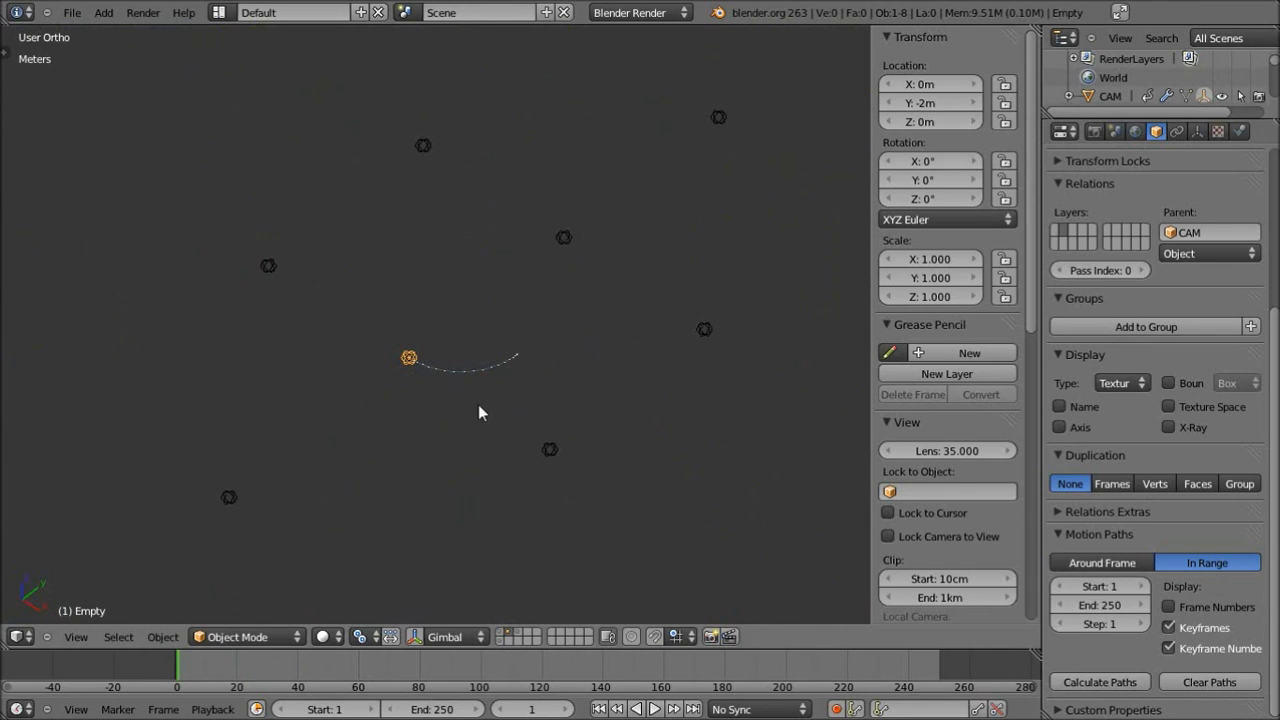
pyautogui.scroll(-2, 527, 277)
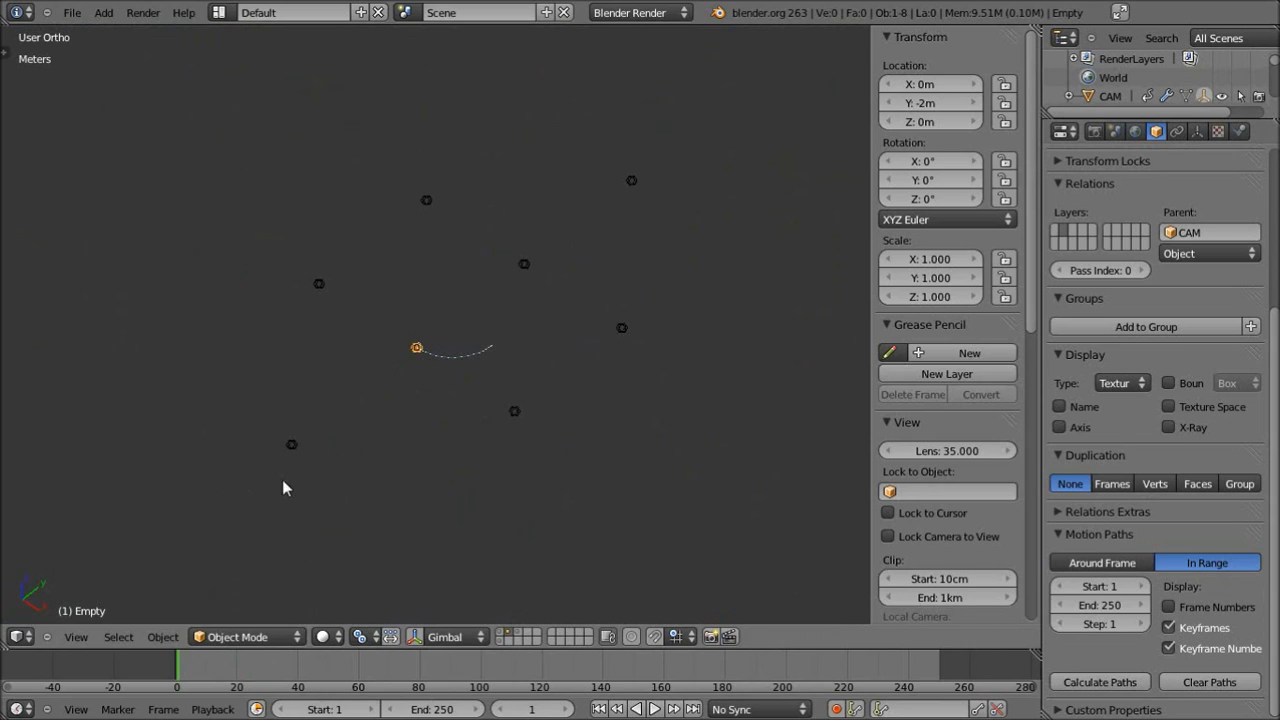
pyautogui.rightClick(289, 446)
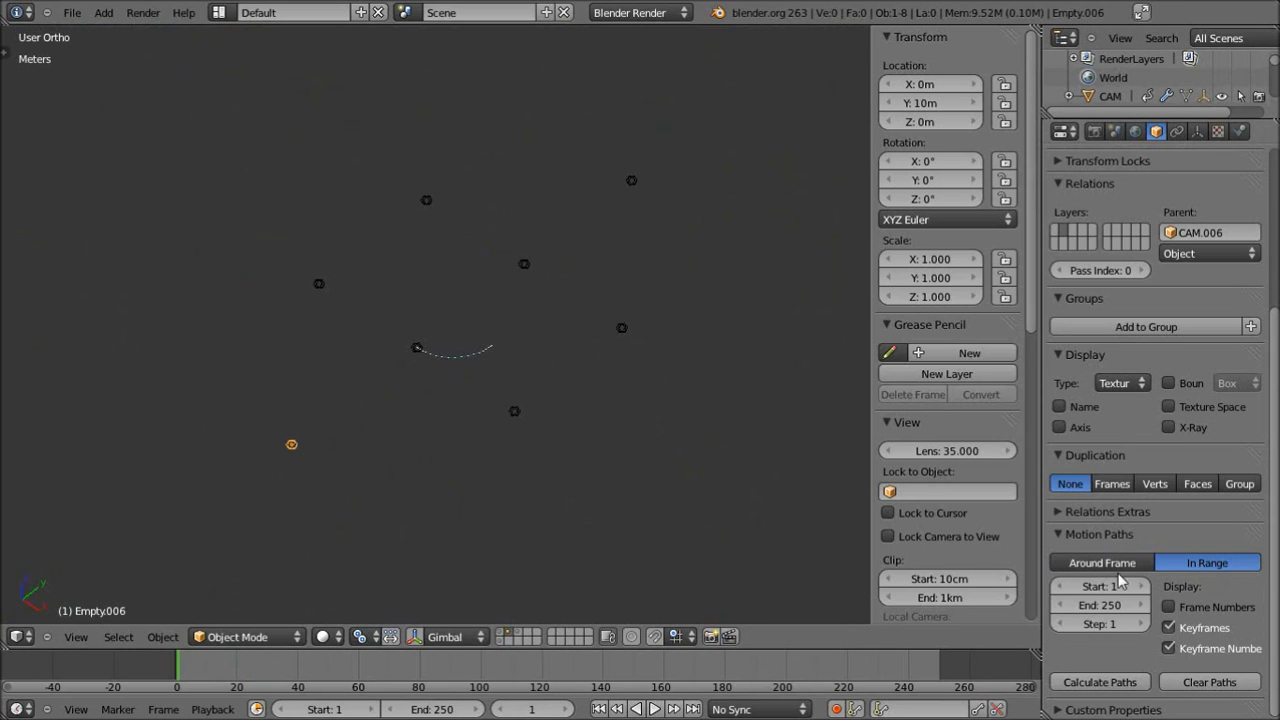
pyautogui.click(1100, 682)
pyautogui.rightClick(514, 411)
pyautogui.click(1100, 682)
pyautogui.rightClick(318, 285)
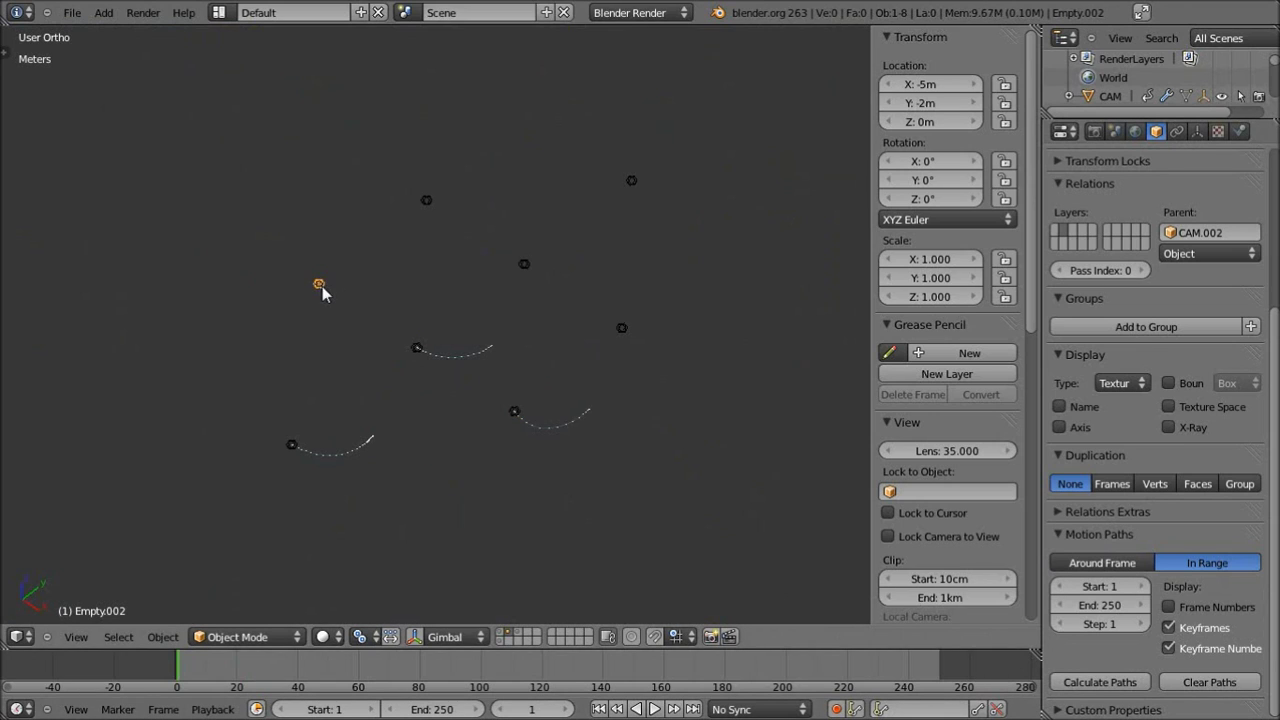
pyautogui.click(1100, 682)
# - Calculate paths for the remaining empties, including Empty.005, .004 and .009, then show the camera layer
pyautogui.rightClick(426, 200)
pyautogui.click(1100, 682)
pyautogui.rightClick(524, 264)
pyautogui.click(1100, 682)
pyautogui.rightClick(621, 328)
pyautogui.click(1108, 683)
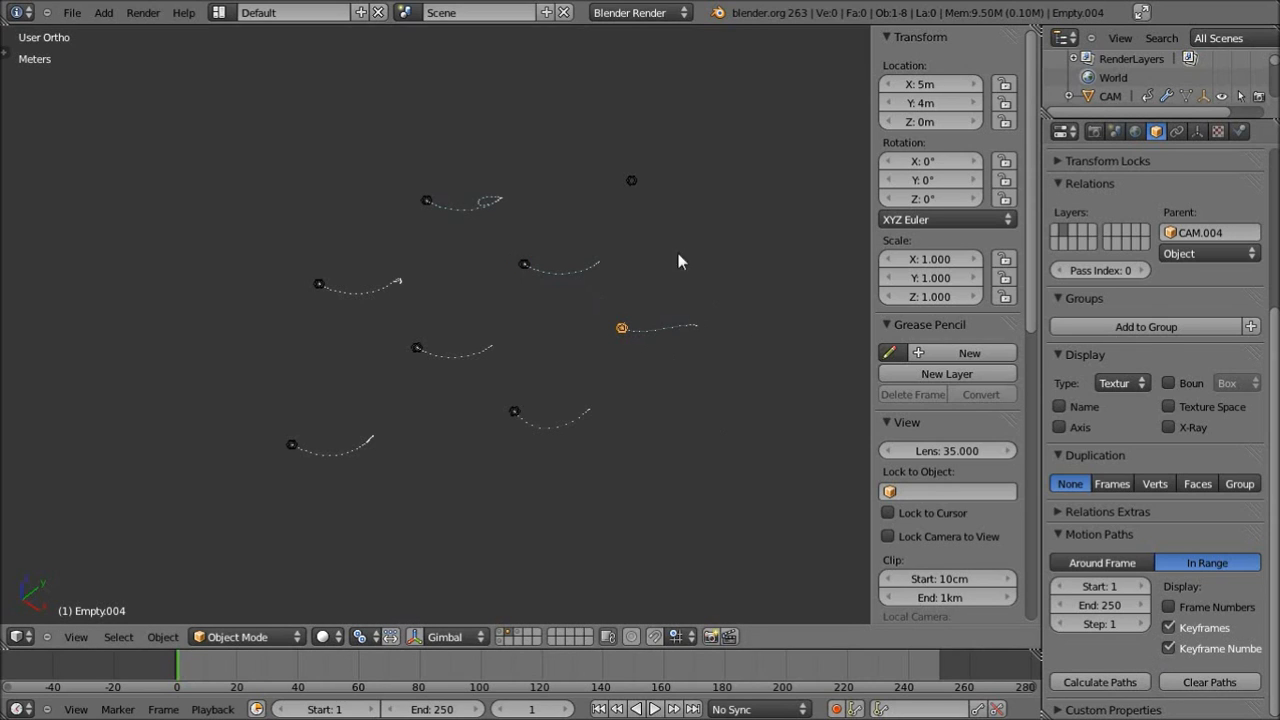
pyautogui.rightClick(632, 184)
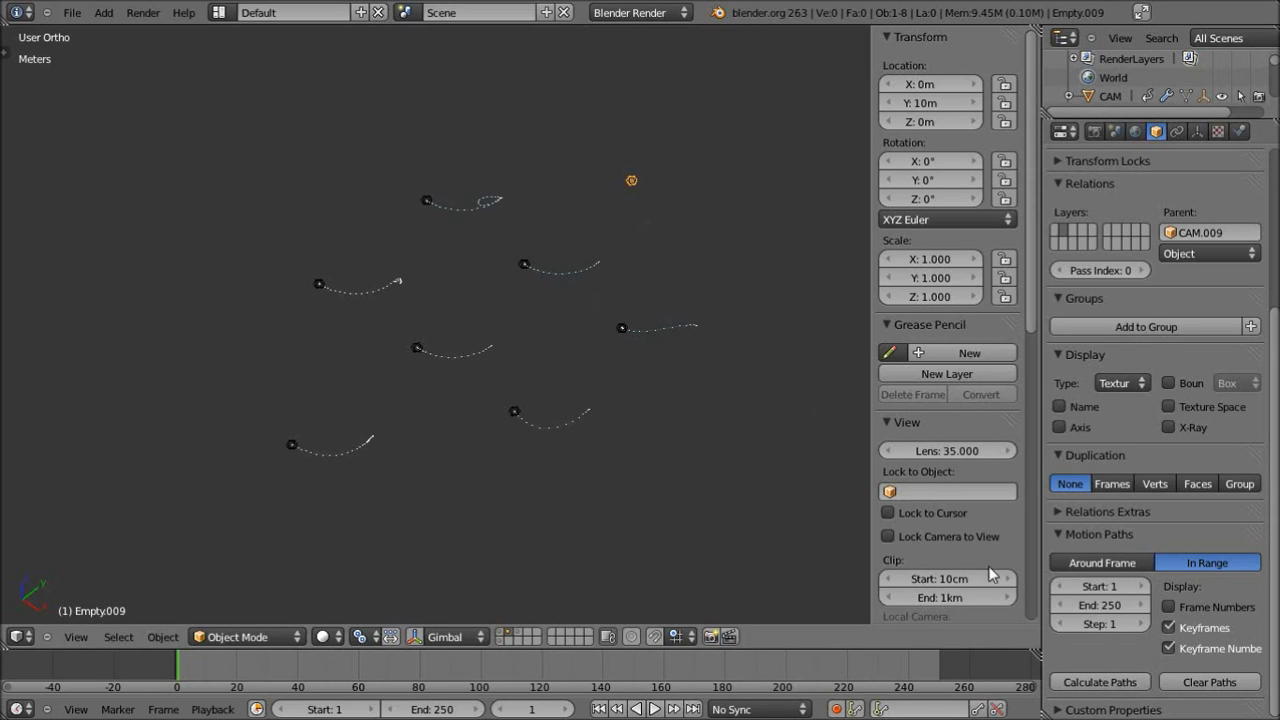
pyautogui.click(1098, 684)
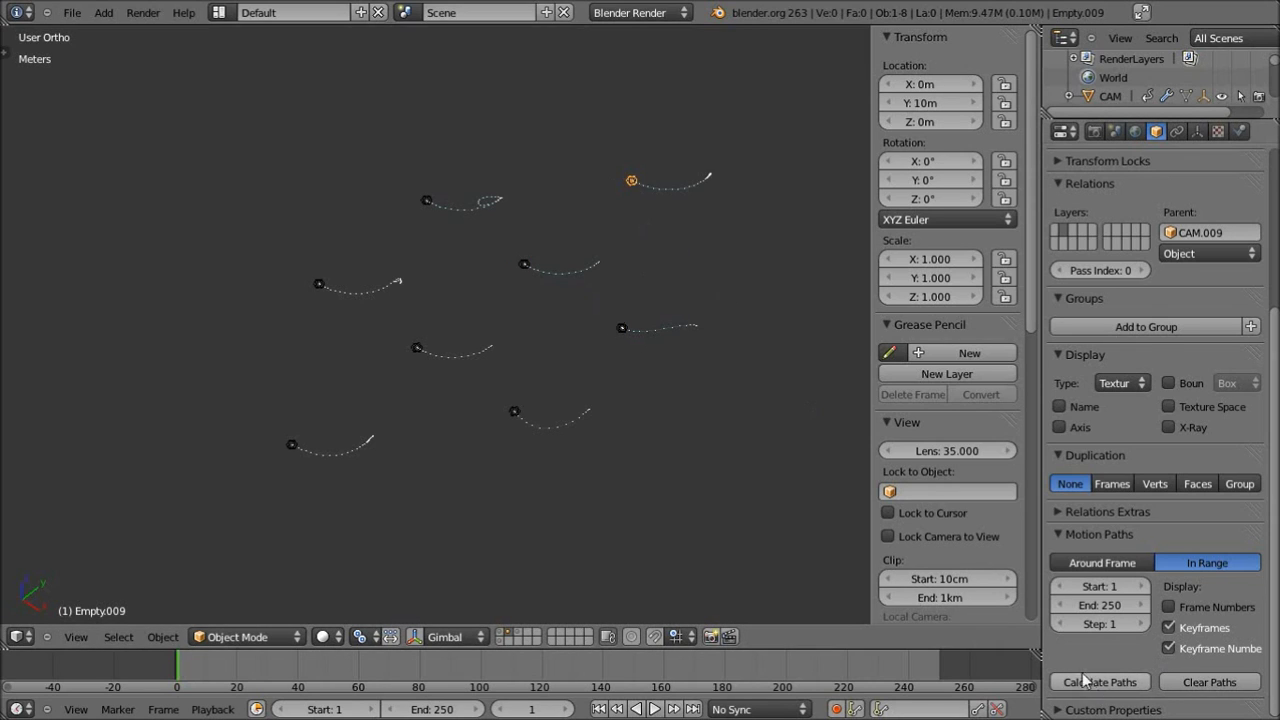
pyautogui.click(506, 632)
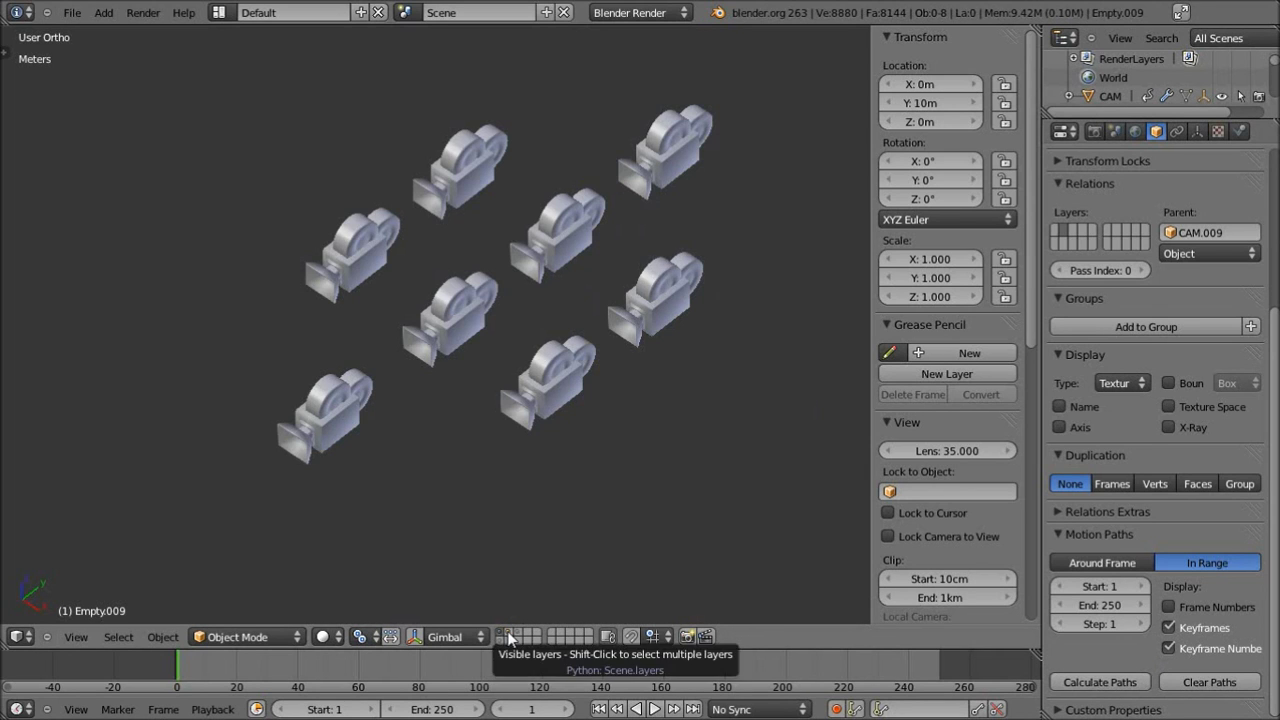
# - Show the empties-and-labels layer alongside the cameras and scrub the animation to frame 31
pyautogui.keyDown('shift'); pyautogui.click(511, 631); pyautogui.keyUp('shift')
pyautogui.scroll(6, 459, 431)
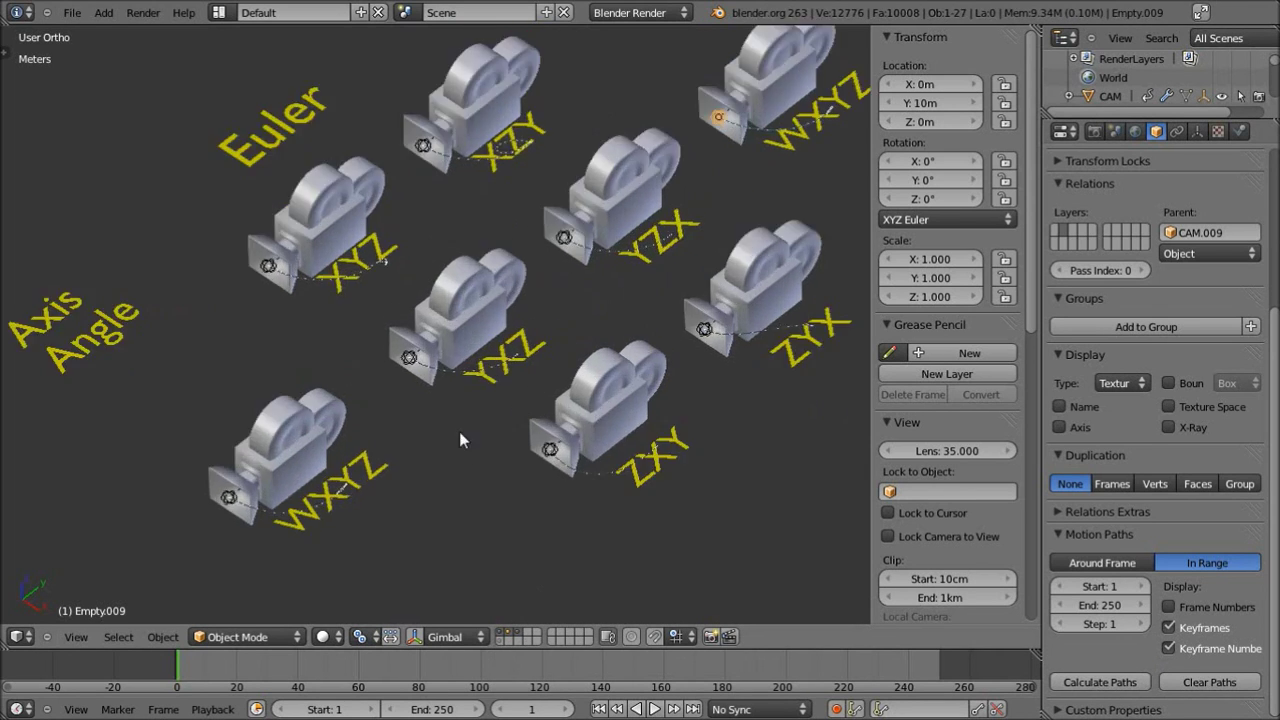
pyautogui.scroll(5, 523, 394)
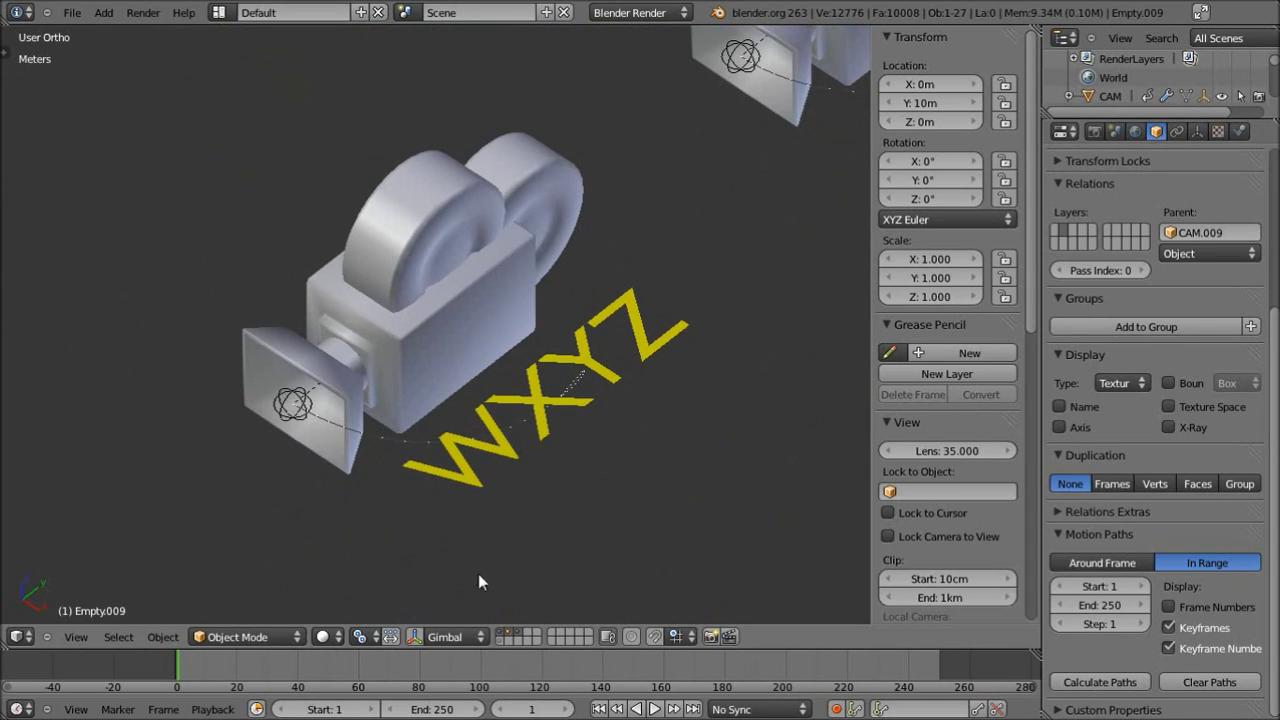
pyautogui.moveTo(180, 665)
pyautogui.mouseDown()
pyautogui.moveTo(363, 660)
pyautogui.moveTo(185, 660)
pyautogui.mouseUp()
pyautogui.scroll(-5, 443, 510)
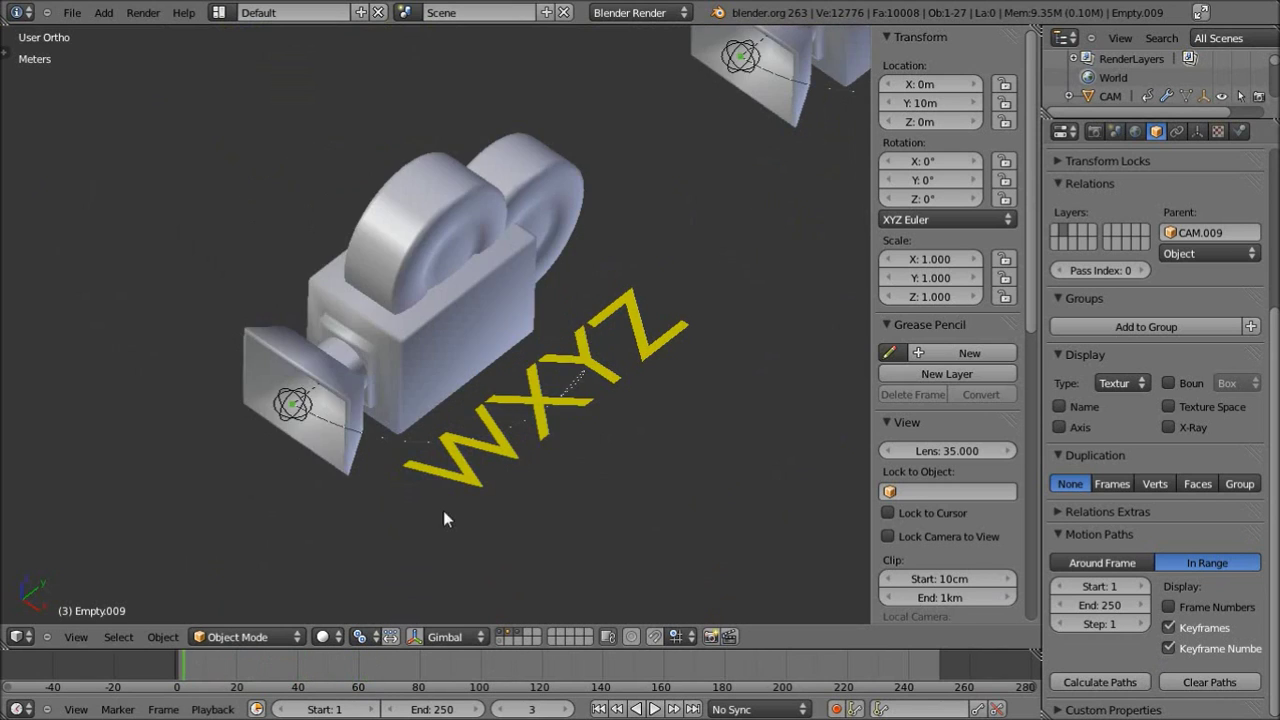
# - Compare the Euler cameras by scrubbing forward to frame 46, then back to frame 22
pyautogui.keyDown('shift'); pyautogui.moveTo(652, 158); pyautogui.dragTo(580, 337, button='middle'); pyautogui.keyUp('shift')
pyautogui.scroll(6, 526, 384)
pyautogui.moveTo(194, 678); pyautogui.dragTo(388, 672)
pyautogui.scroll(-4, 496, 412)
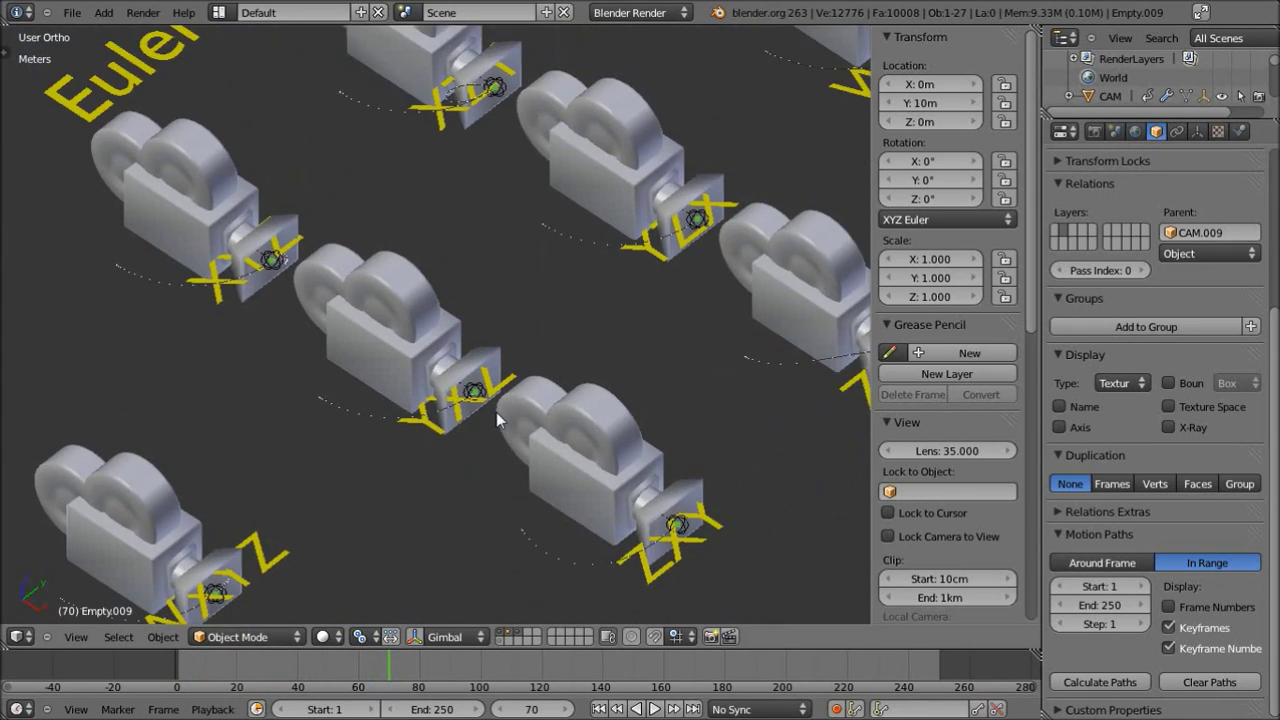
pyautogui.scroll(5, 503, 347)
pyautogui.keyDown('shift'); pyautogui.moveTo(503, 347); pyautogui.dragTo(430, 396, button='middle'); pyautogui.keyUp('shift')
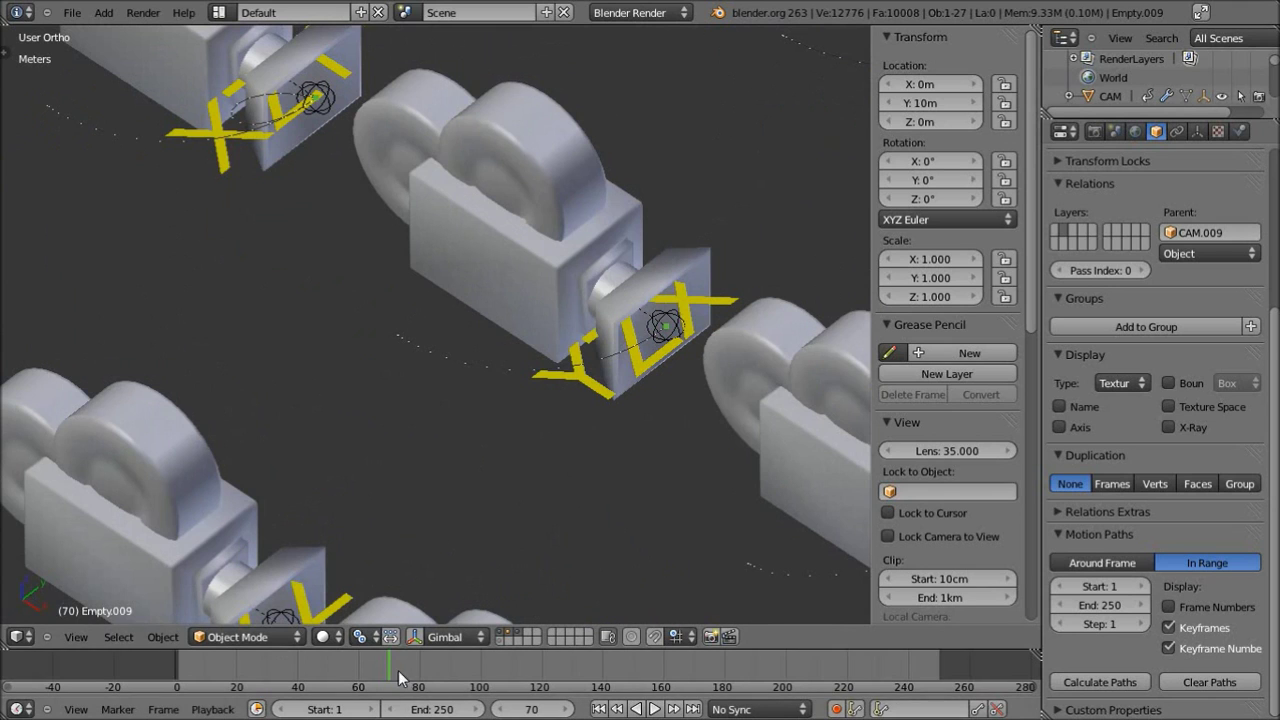
pyautogui.moveTo(388, 672); pyautogui.dragTo(305, 670)
# - Center the WXYZ camera's empty and scrub around frame 41 to inspect its rotation
pyautogui.keyDown('shift'); pyautogui.moveTo(474, 273); pyautogui.dragTo(234, 443, button='middle'); pyautogui.keyUp('shift')
pyautogui.scroll(6, 551, 294)
pyautogui.keyDown('shift'); pyautogui.moveTo(551, 294); pyautogui.dragTo(466, 351, button='middle'); pyautogui.keyUp('shift')
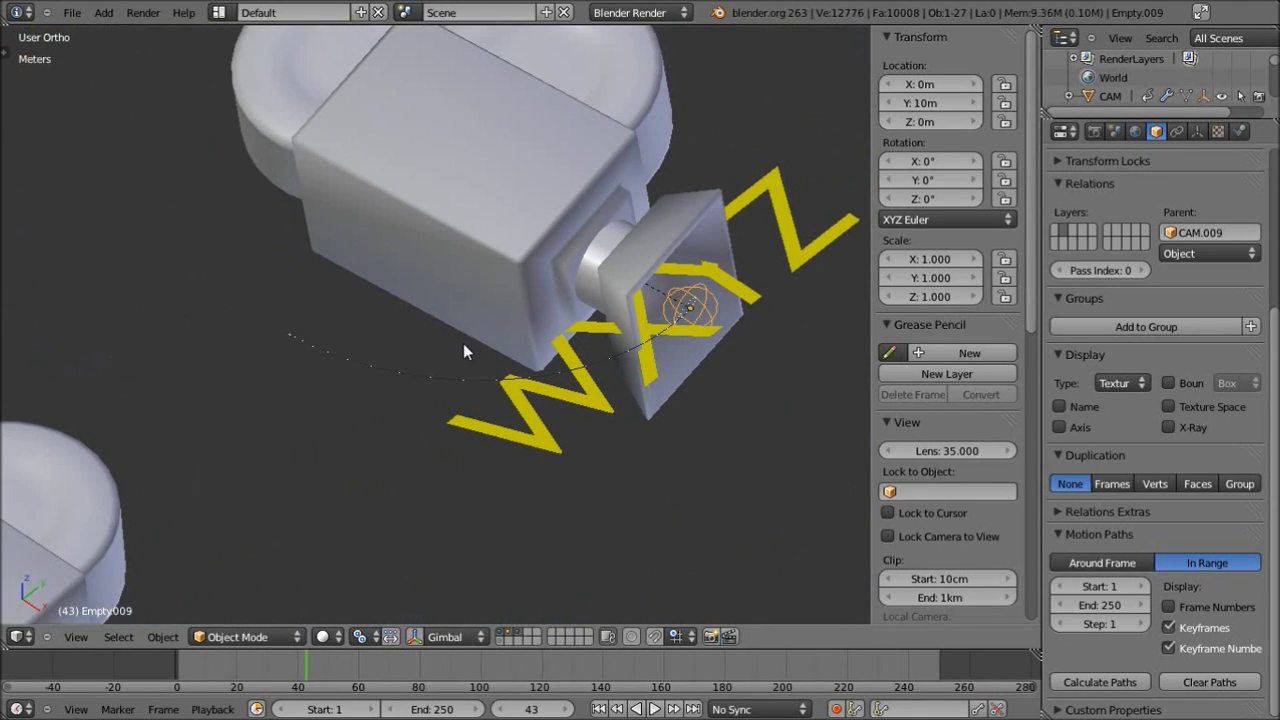
pyautogui.moveTo(305, 655); pyautogui.dragTo(189, 664)
# - Tilt the view to show the whole camera grid and deselect everything
pyautogui.scroll(-5, 617, 375)
pyautogui.scroll(-3, 617, 375)
pyautogui.keyDown('shift'); pyautogui.moveTo(555, 332); pyautogui.dragTo(652, 274, button='middle'); pyautogui.keyUp('shift')
pyautogui.press('a')
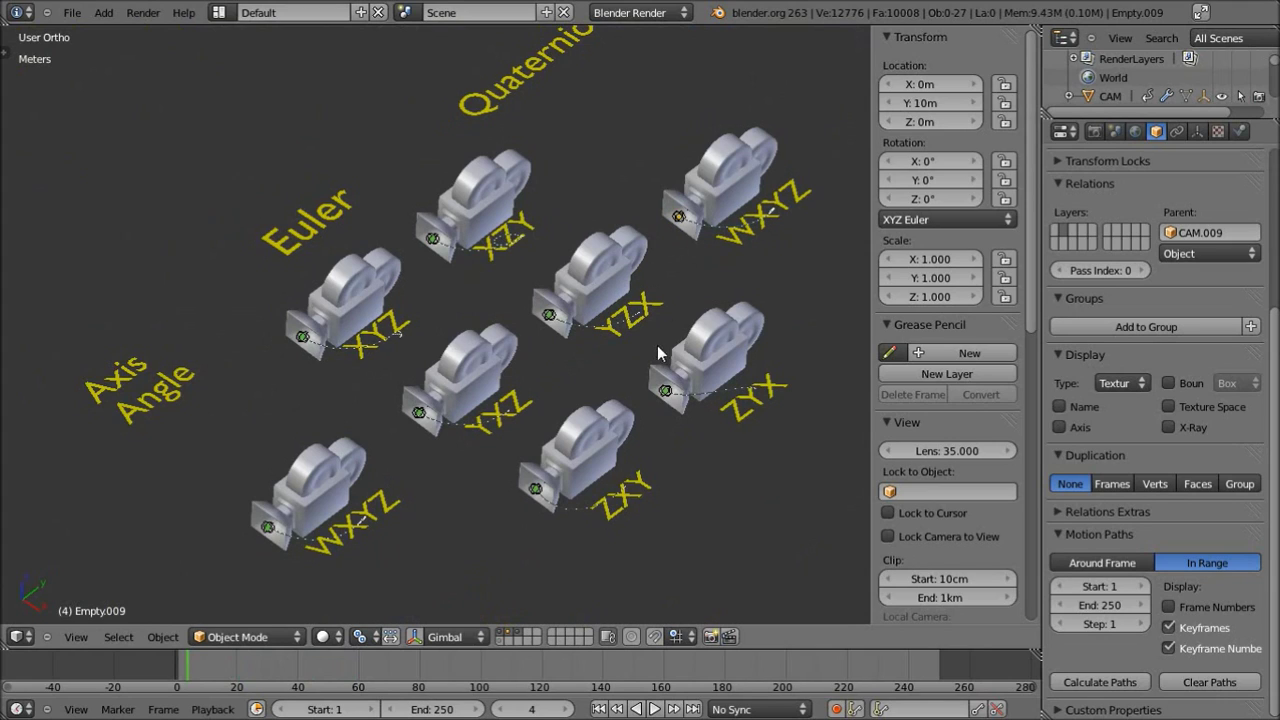